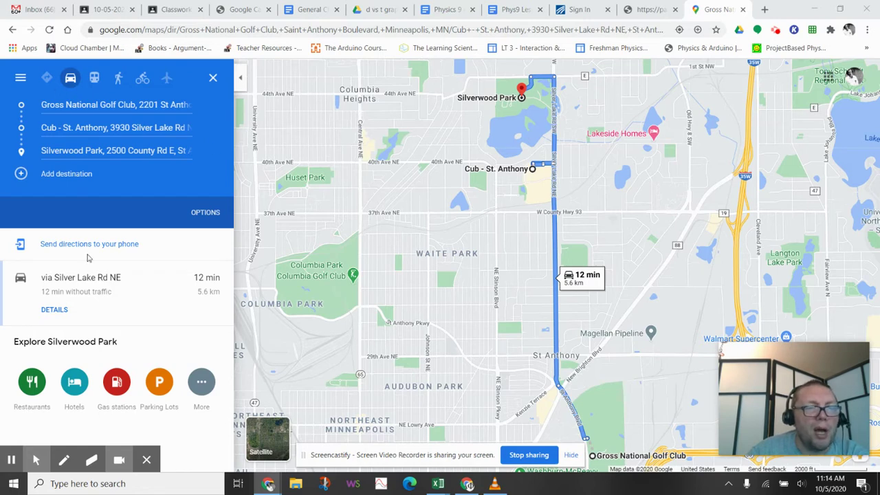
pyautogui.click(36, 460)
pyautogui.click(67, 433)
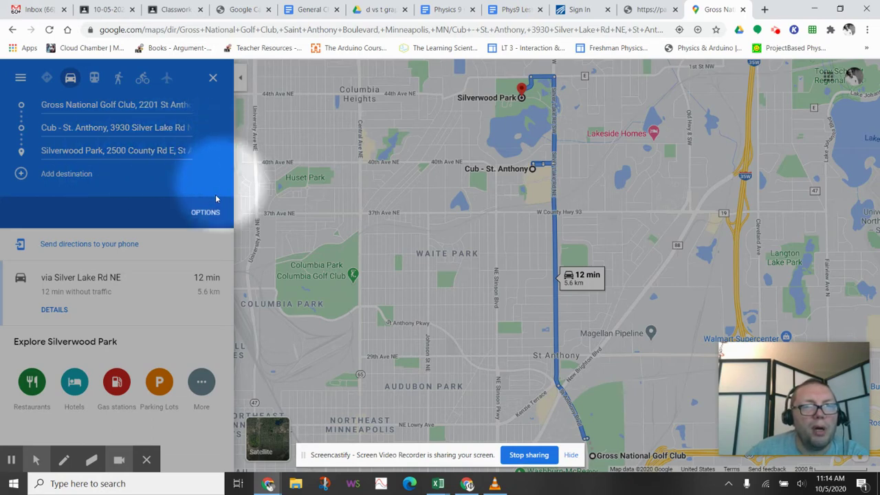
# Step: In the route options, switch the distance units to Automatic and back to km, and close the options
pyautogui.click(206, 213)
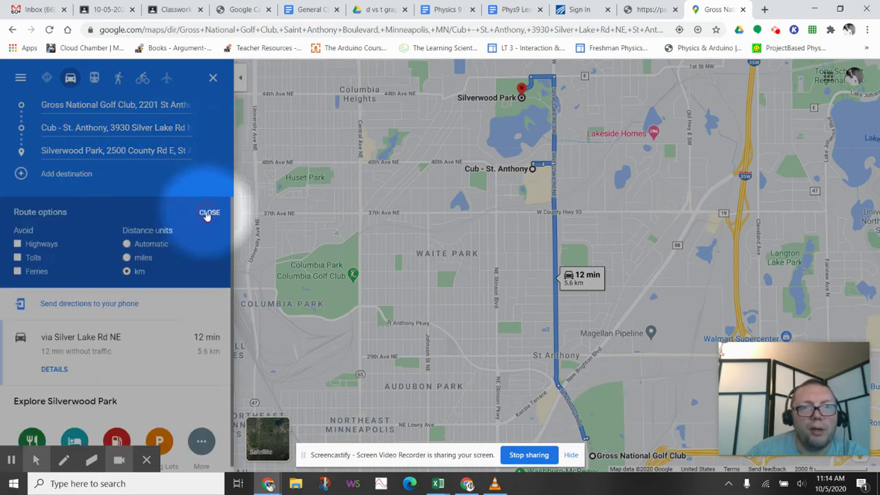
pyautogui.click(128, 246)
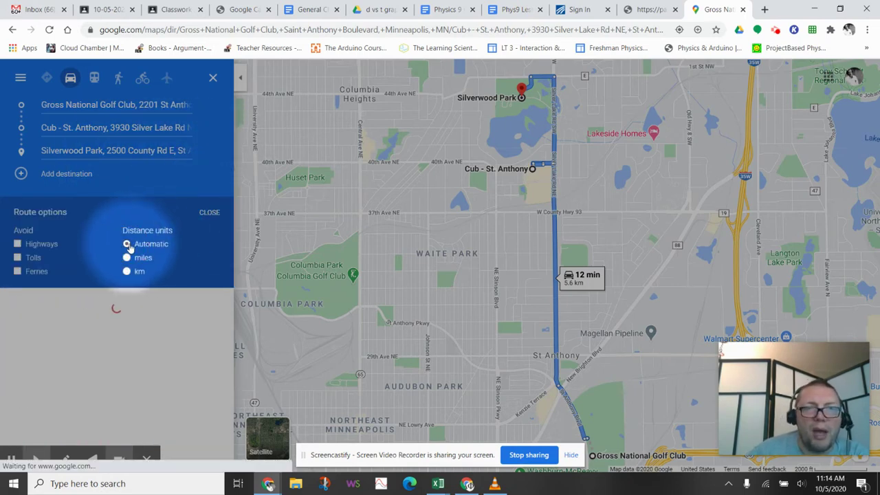
pyautogui.click(128, 272)
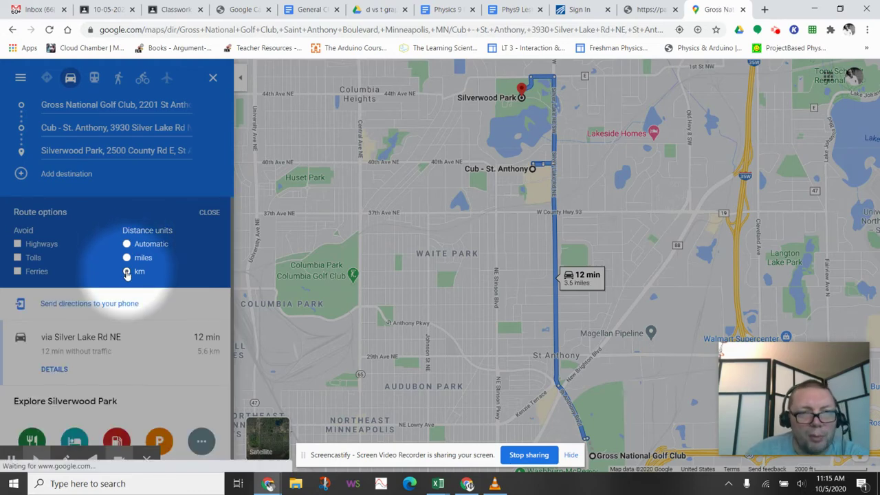
pyautogui.click(209, 214)
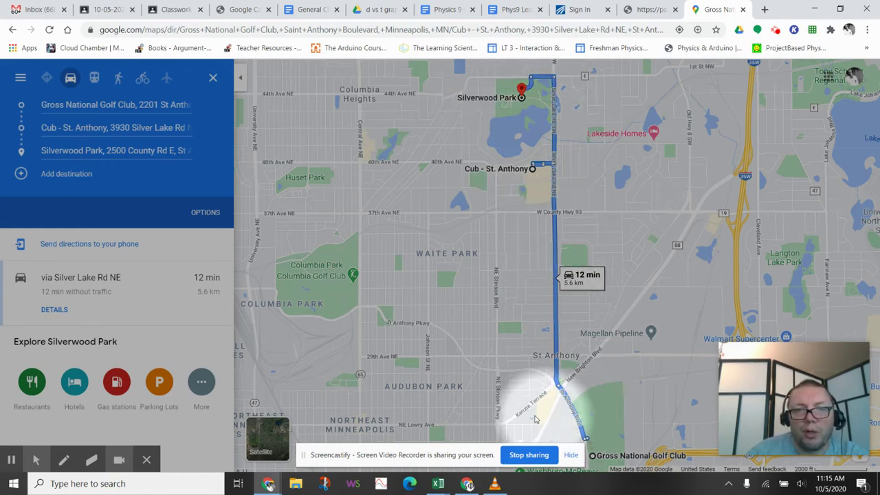
# Step: Switch to Snip & Sketch, capture a rectangular snip of the route map from Silverwood Park to Gross National Golf Club, and return to the map
pyautogui.click(324, 485)
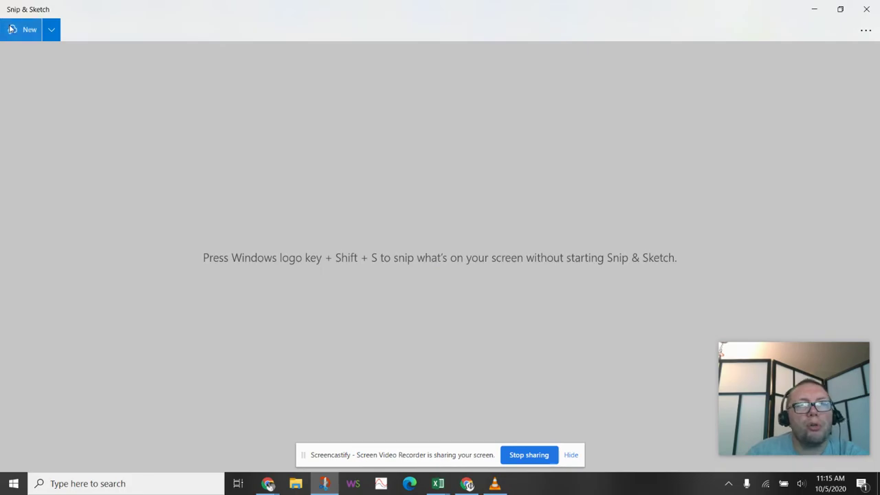
pyautogui.click(11, 29)
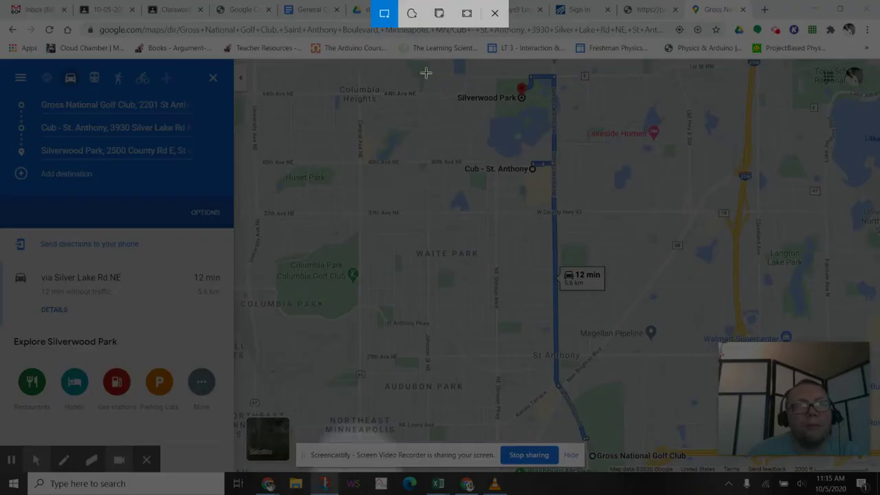
pyautogui.moveTo(429, 69)
pyautogui.mouseDown()
pyautogui.moveTo(568, 137)
pyautogui.moveTo(638, 441)
pyautogui.mouseUp()
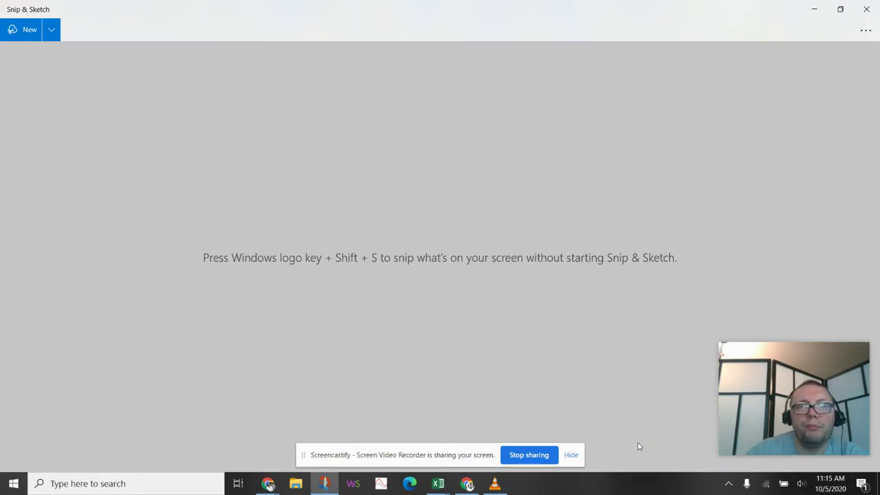
pyautogui.click(815, 9)
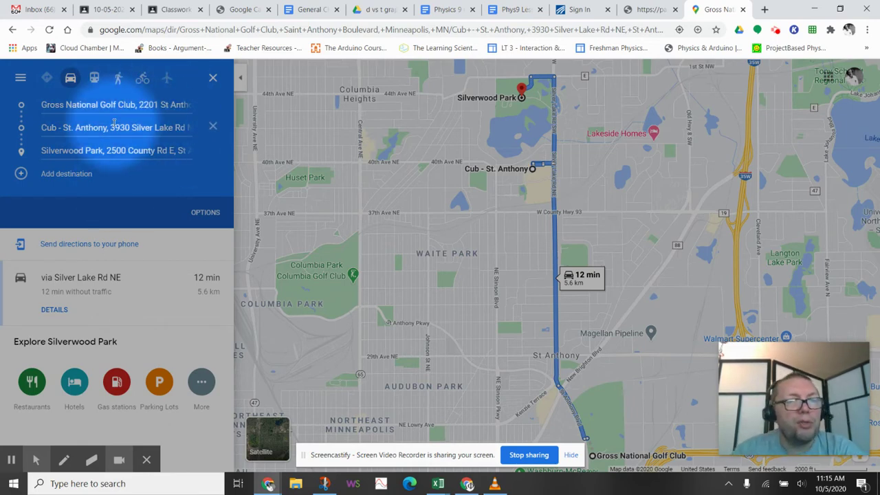
# Step: Open the route details and examine the distance and time of each leg from Gross National Golf Club through Cub to Silverwood Park
pyautogui.moveTo(120, 125); pyautogui.dragTo(141, 127)
pyautogui.moveTo(90, 112); pyautogui.dragTo(109, 123)
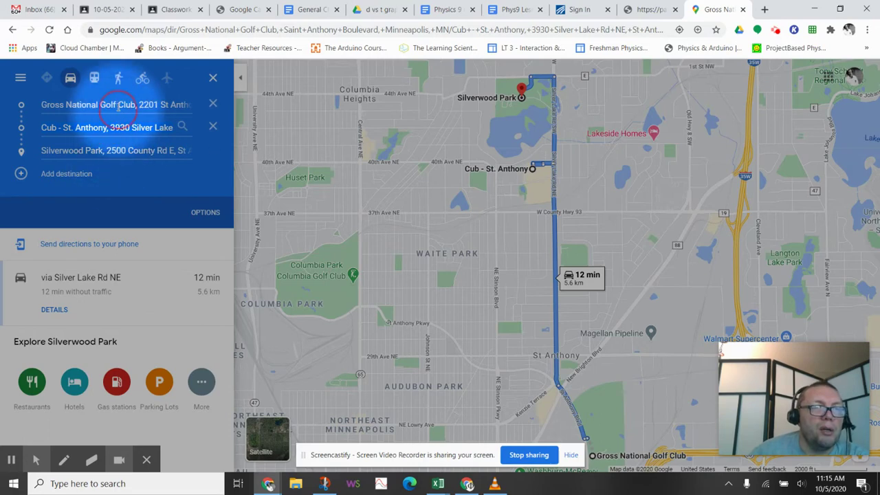
pyautogui.click(55, 310)
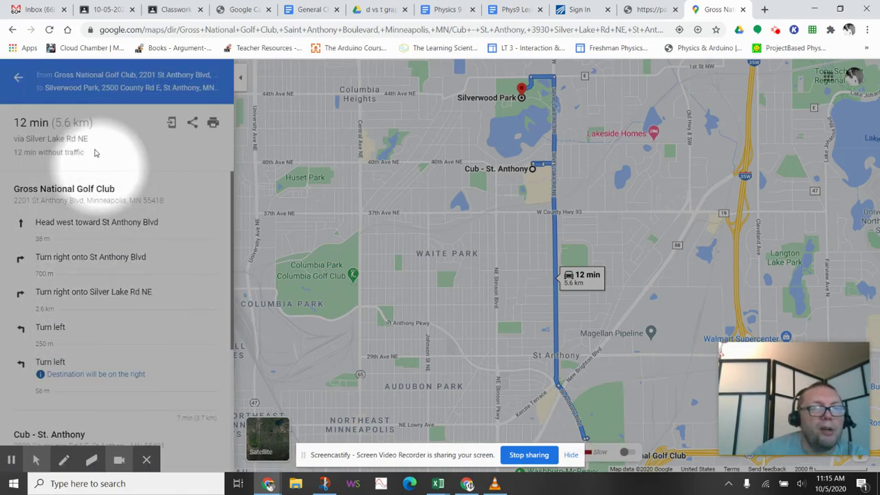
pyautogui.scroll(-3, 99, 185)
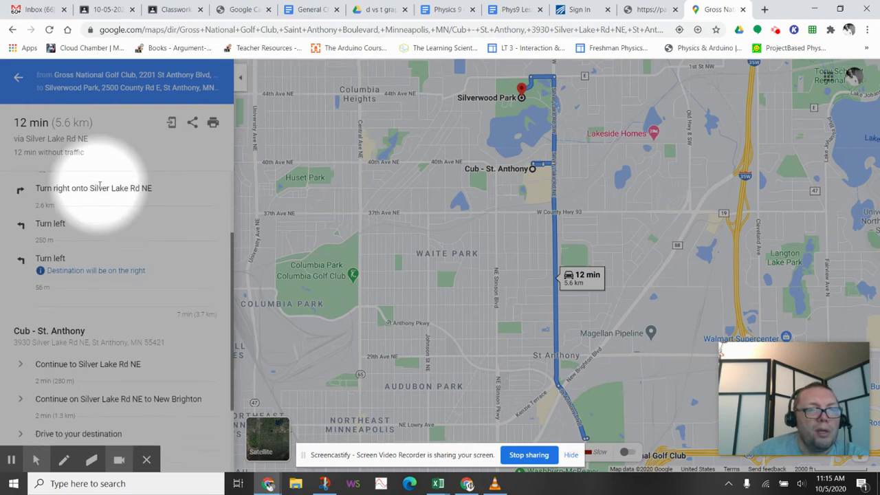
pyautogui.scroll(3, 100, 186)
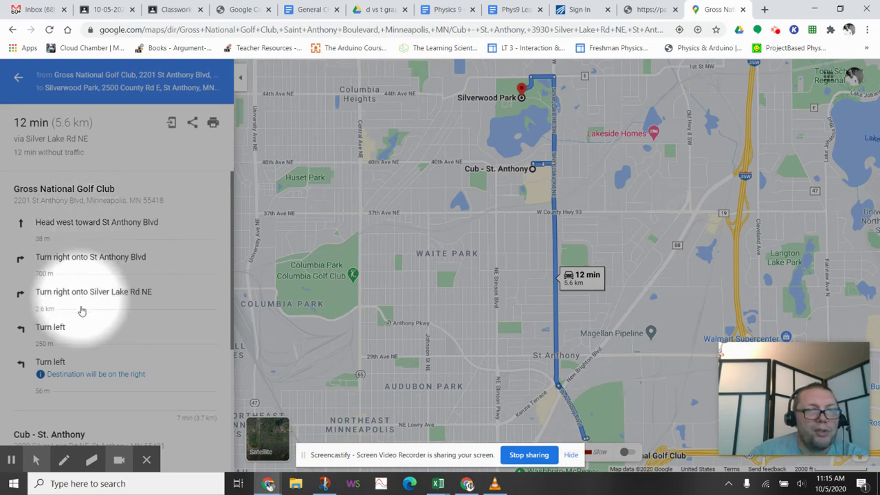
pyautogui.scroll(-2, 85, 325)
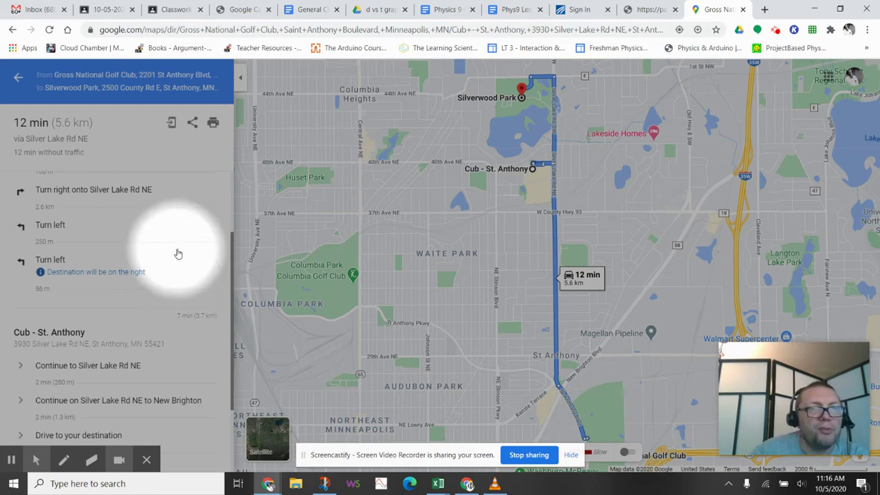
pyautogui.scroll(1, 178, 254)
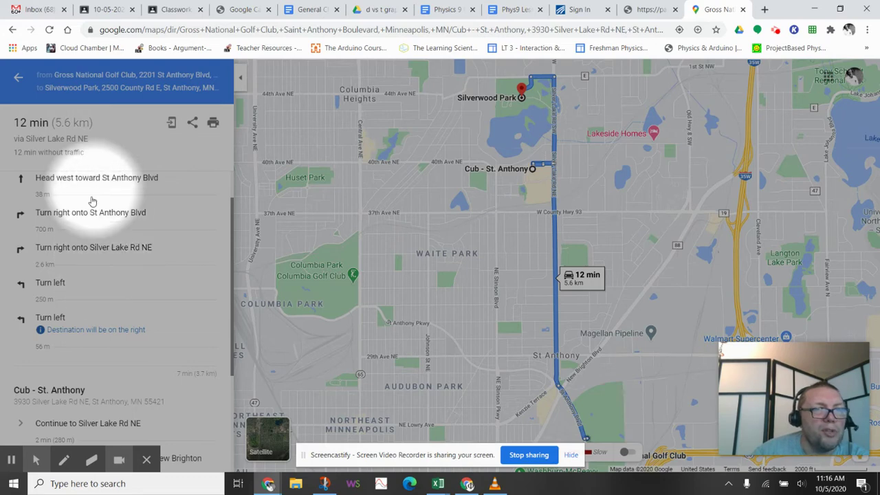
pyautogui.scroll(1, 95, 199)
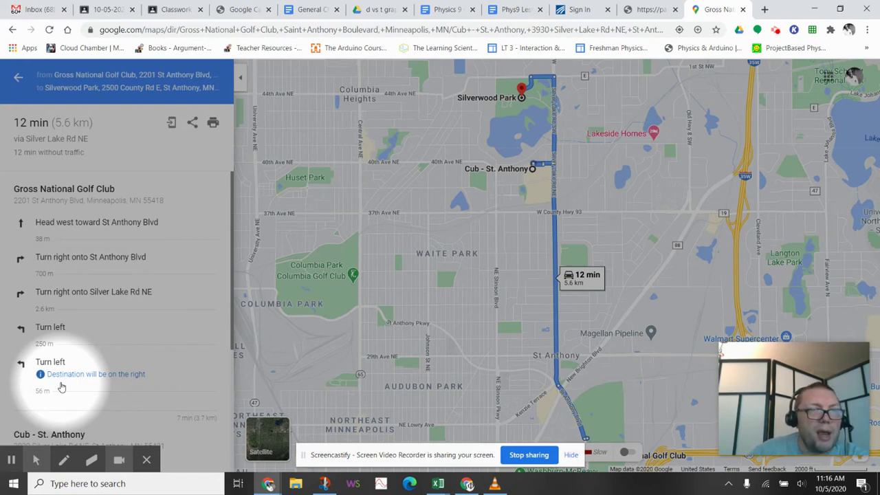
pyautogui.scroll(-2, 61, 387)
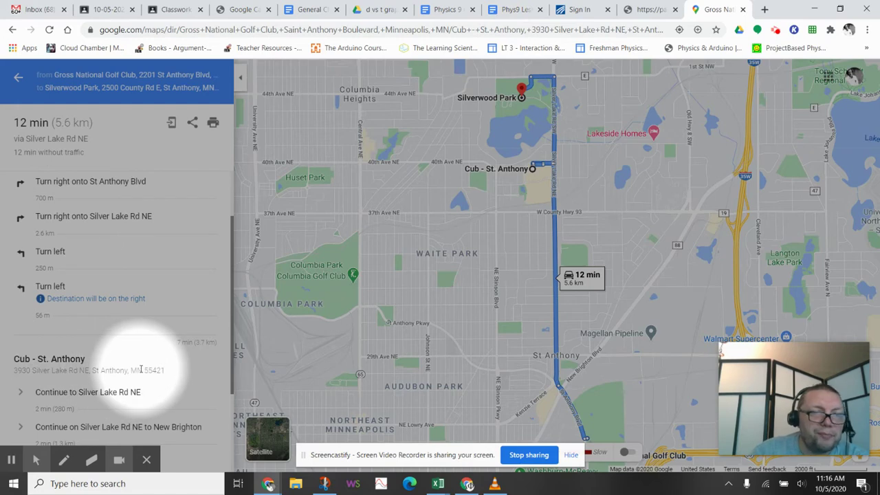
pyautogui.scroll(-2, 141, 366)
pyautogui.scroll(-2, 141, 369)
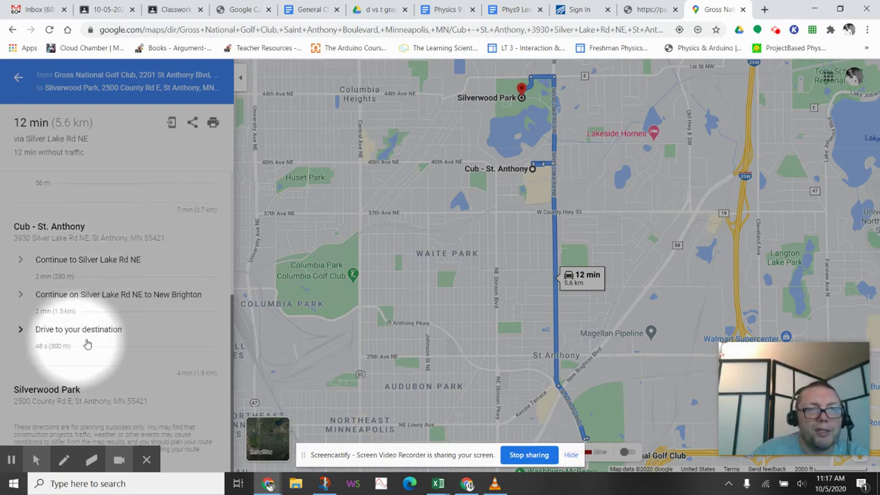
pyautogui.click(11, 460)
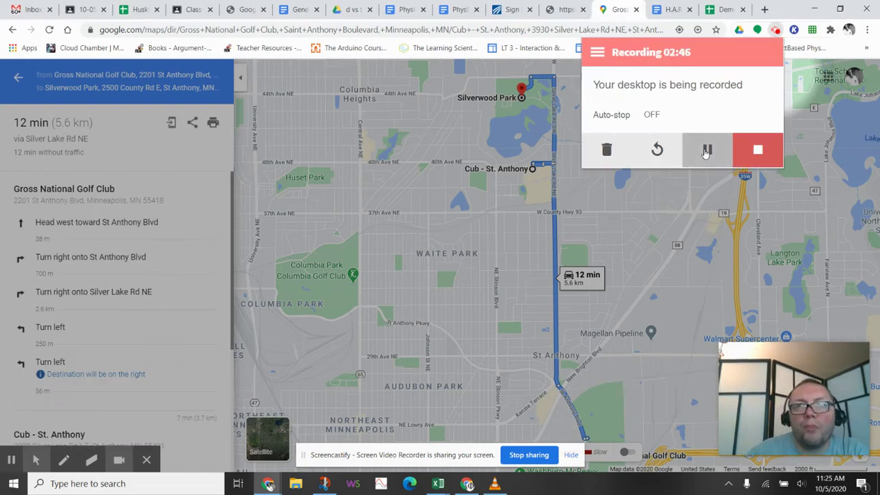
pyautogui.click(597, 53)
pyautogui.click(597, 53)
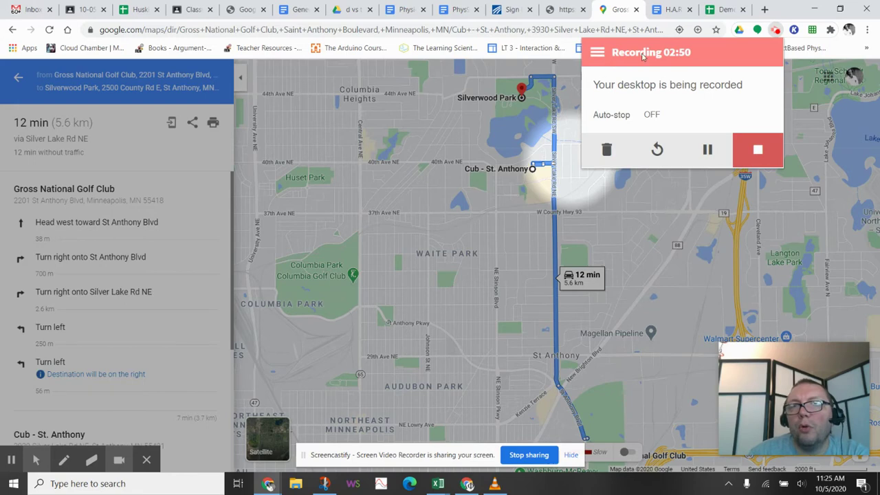
pyautogui.click(708, 149)
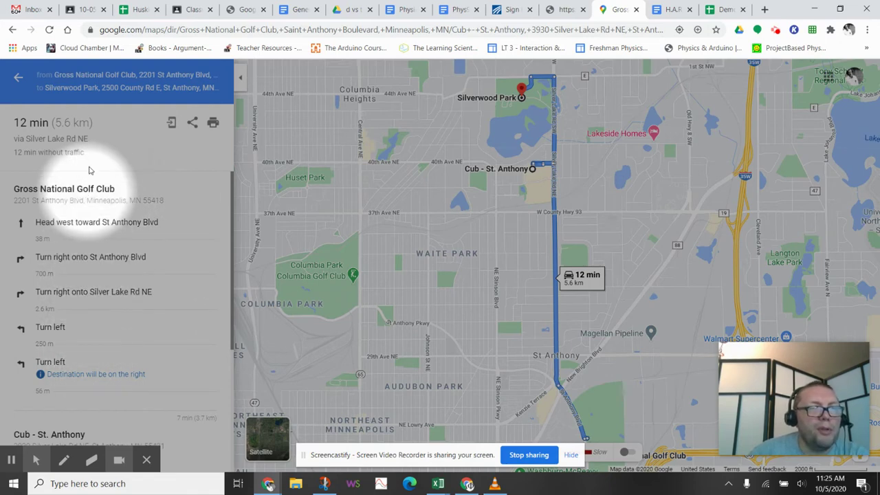
# Step: Review the turn-by-turn distances and leg totals in the directions again, from the golf club down to Silverwood Park
pyautogui.scroll(-3, 100, 344)
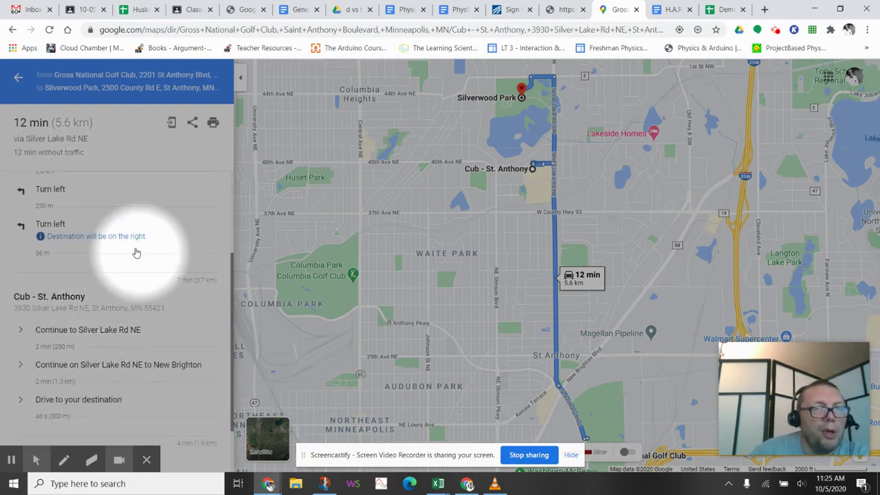
pyautogui.scroll(3, 137, 253)
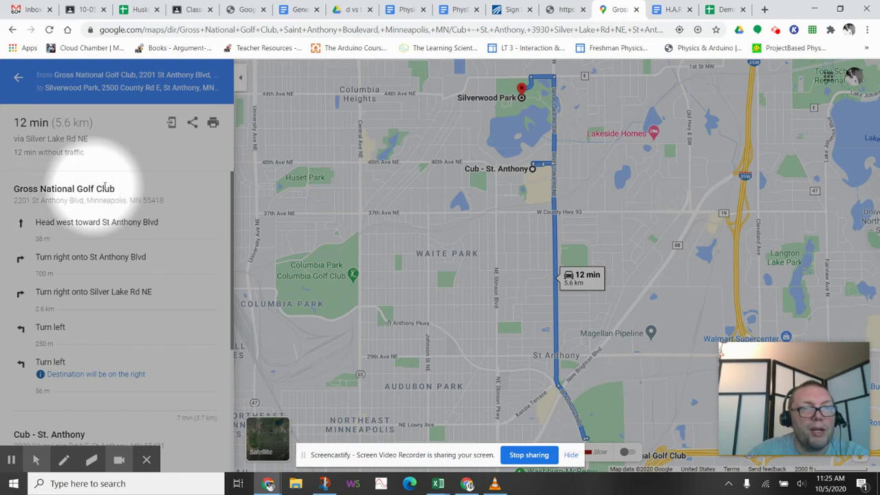
pyautogui.scroll(-3, 130, 195)
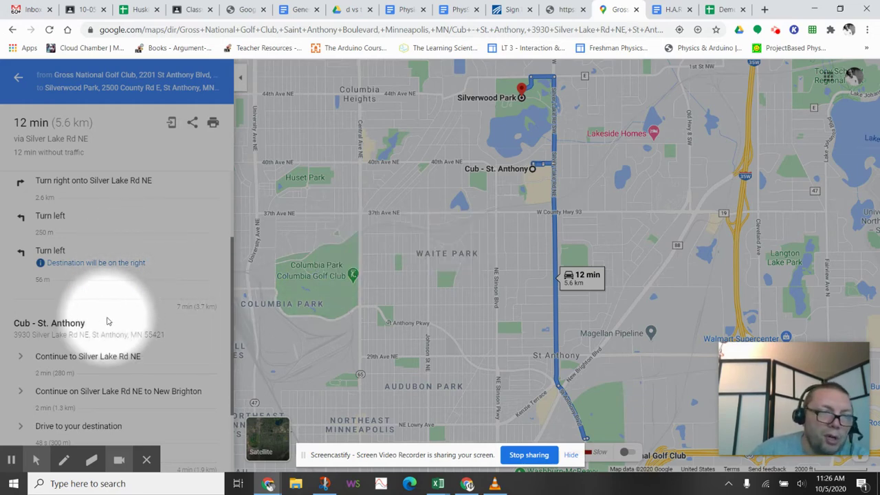
pyautogui.scroll(-2, 107, 321)
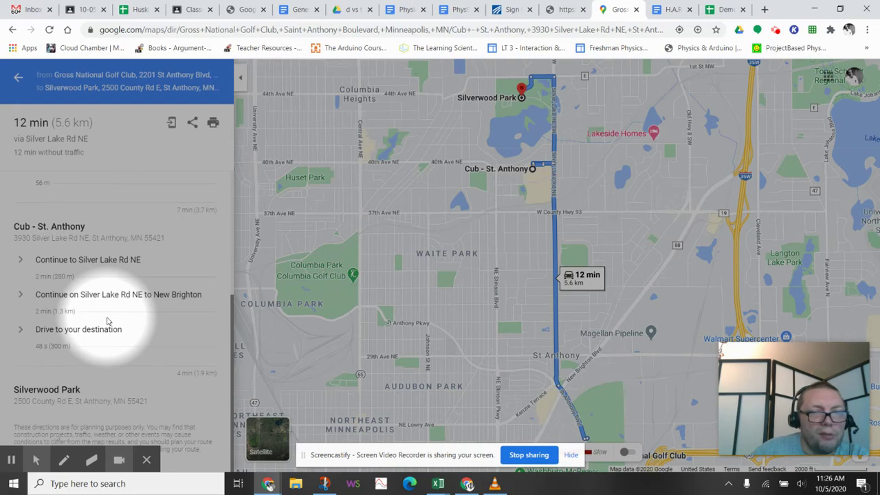
pyautogui.scroll(4, 107, 321)
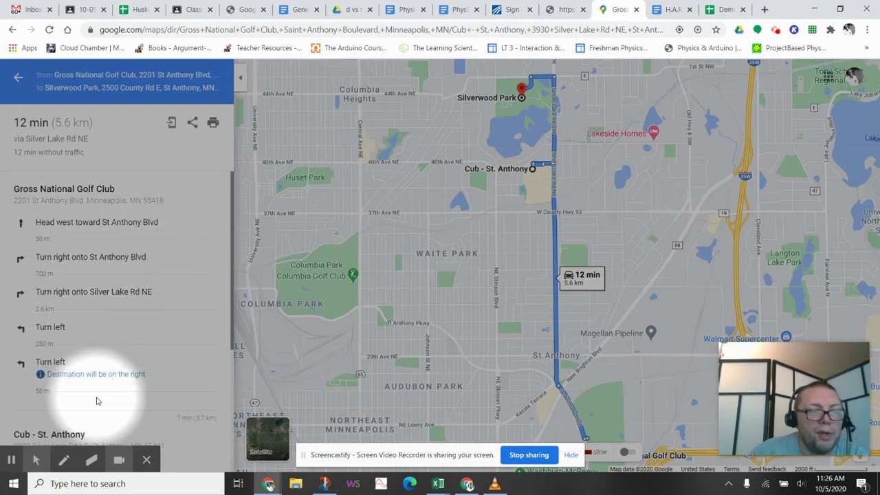
# Step: Review the directions copied into the H.A.R.T. document for both legs, and open the Demo of Huskie Area Rapid Transit spreadsheet
pyautogui.click(670, 11)
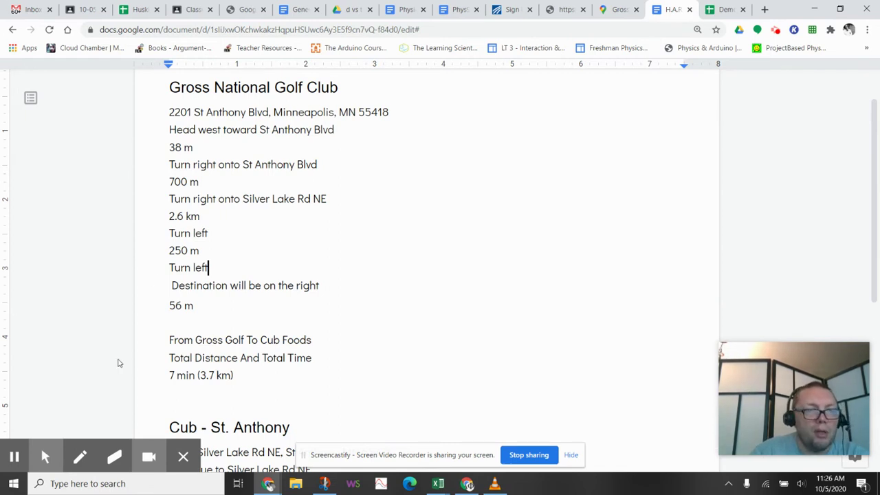
pyautogui.moveTo(46, 456)
pyautogui.click(17, 424)
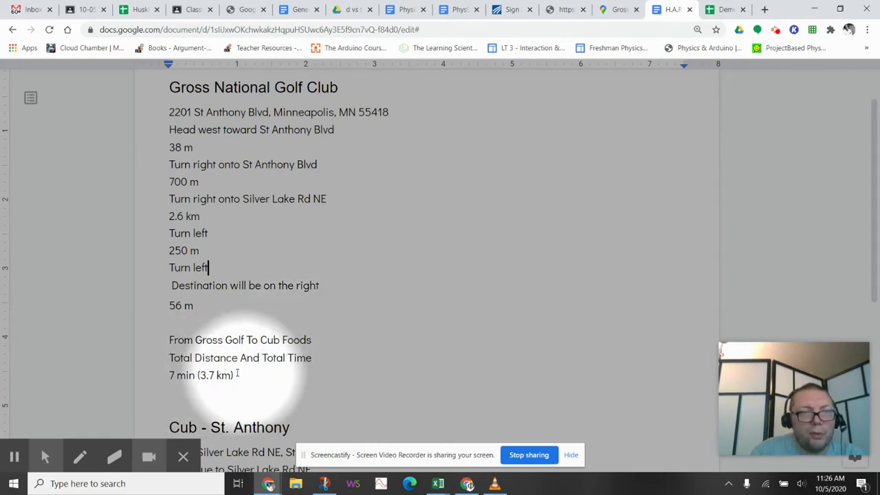
pyautogui.scroll(-4, 241, 365)
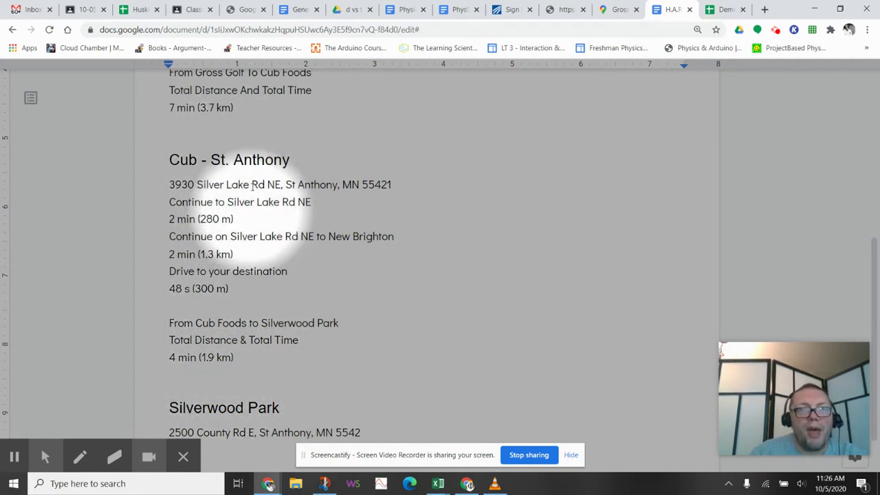
pyautogui.scroll(3, 256, 197)
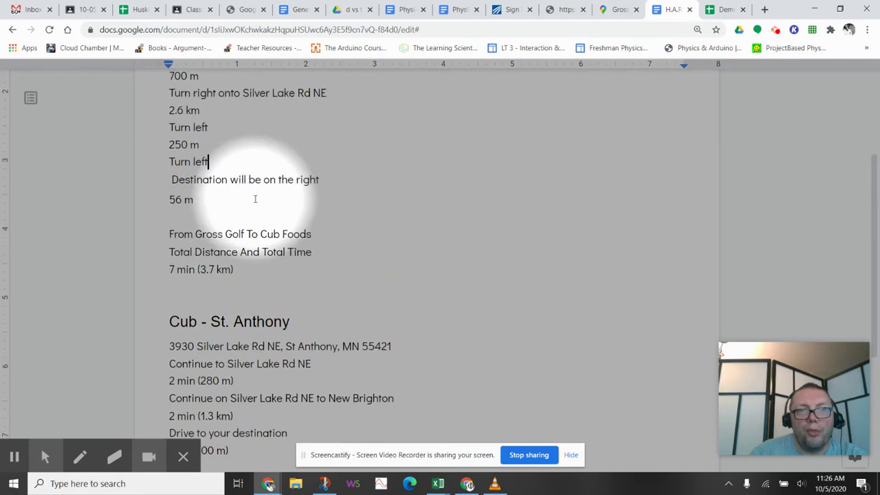
pyautogui.scroll(3, 255, 198)
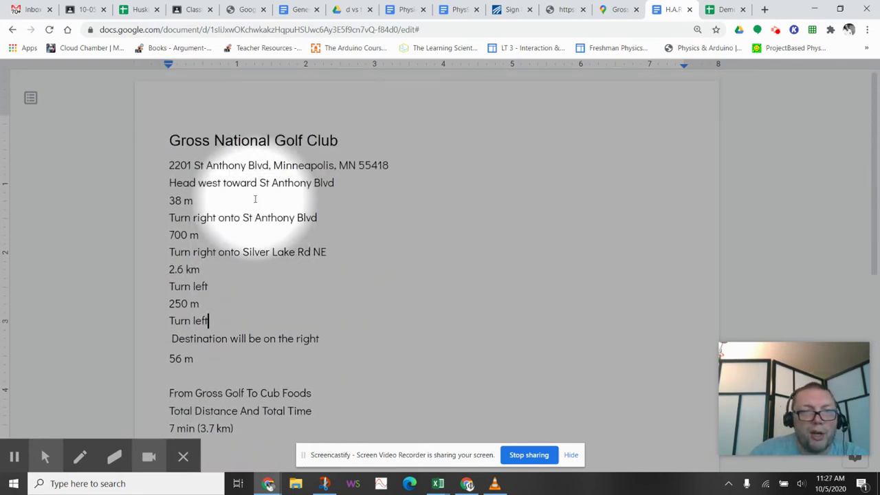
pyautogui.scroll(-1, 261, 309)
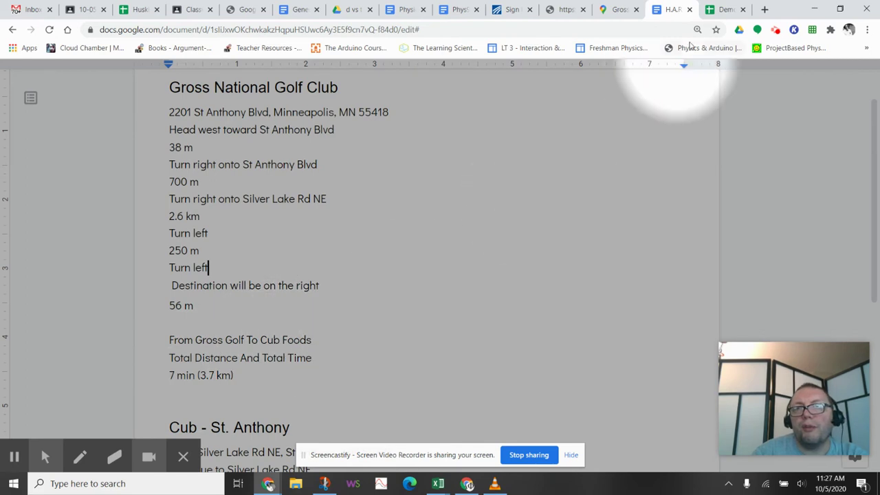
pyautogui.click(717, 9)
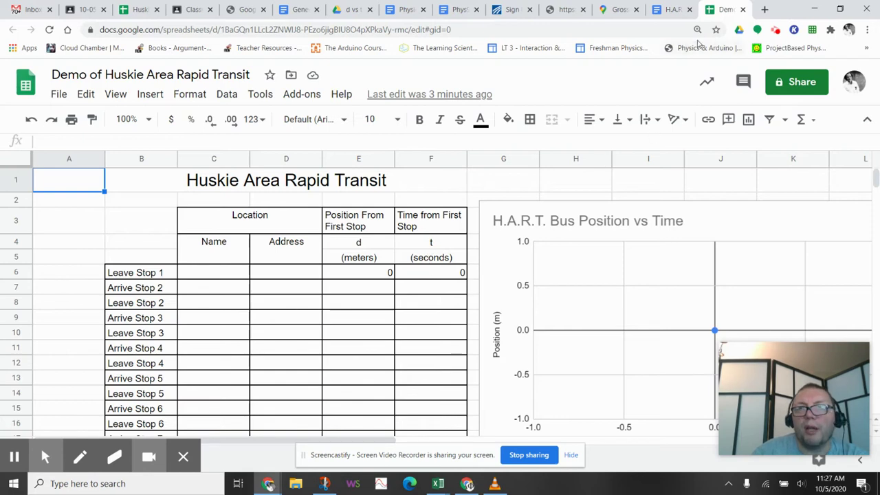
# Step: Search Google in a new tab for "convert 7minutes to seconds"
pyautogui.click(765, 11)
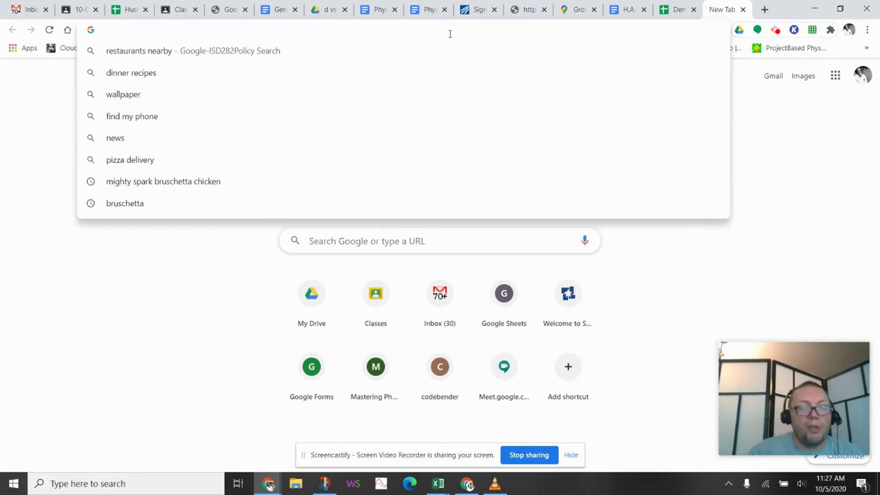
pyautogui.write('converst')
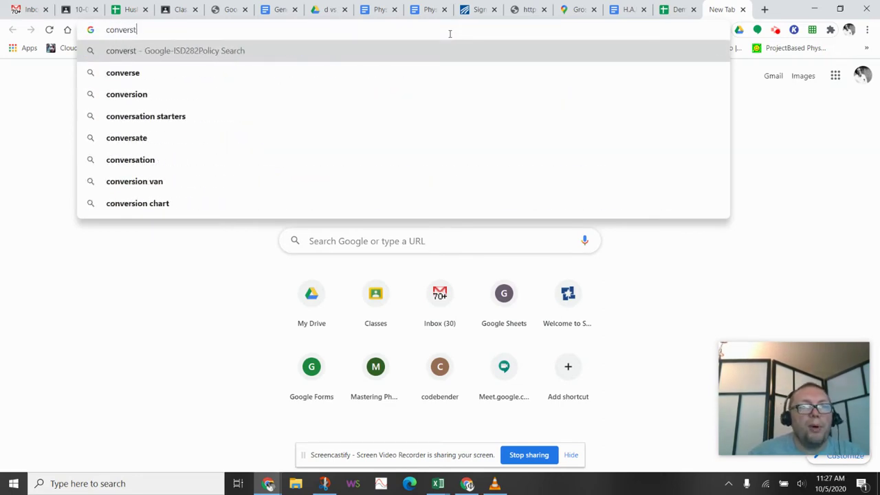
pyautogui.press('BackSpace')
pyautogui.write('t ')
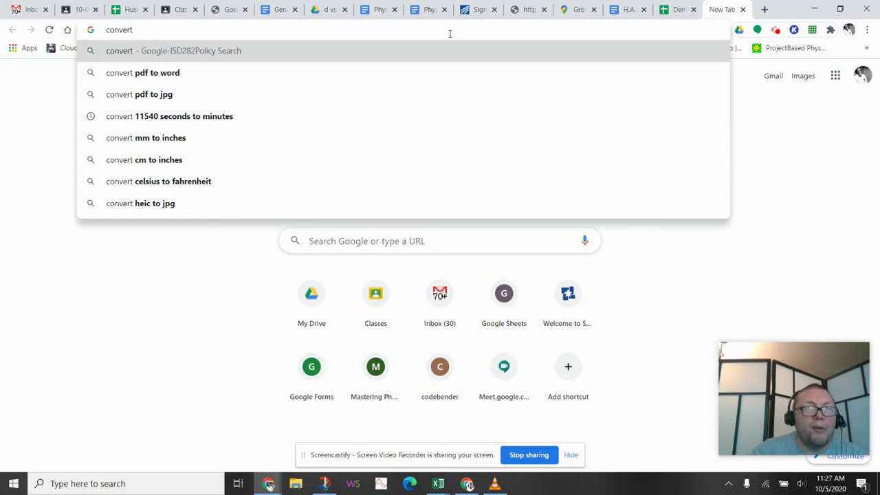
pyautogui.write('7minut')
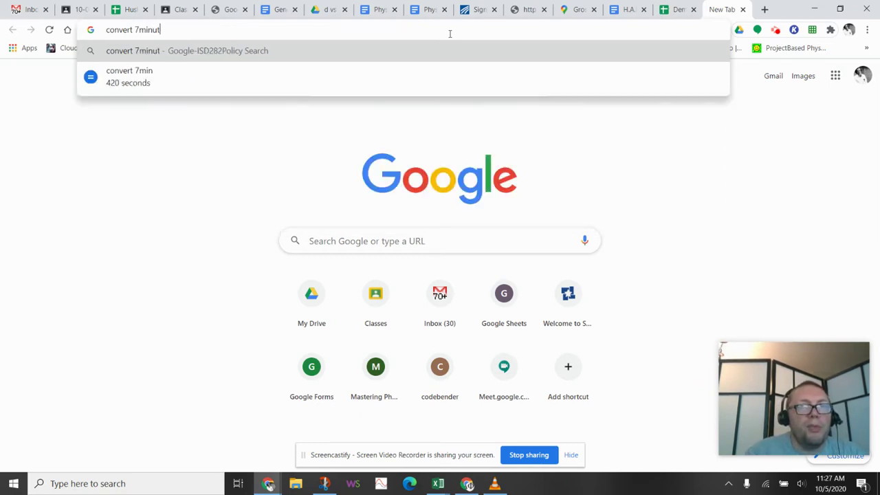
pyautogui.write('es to seconds')
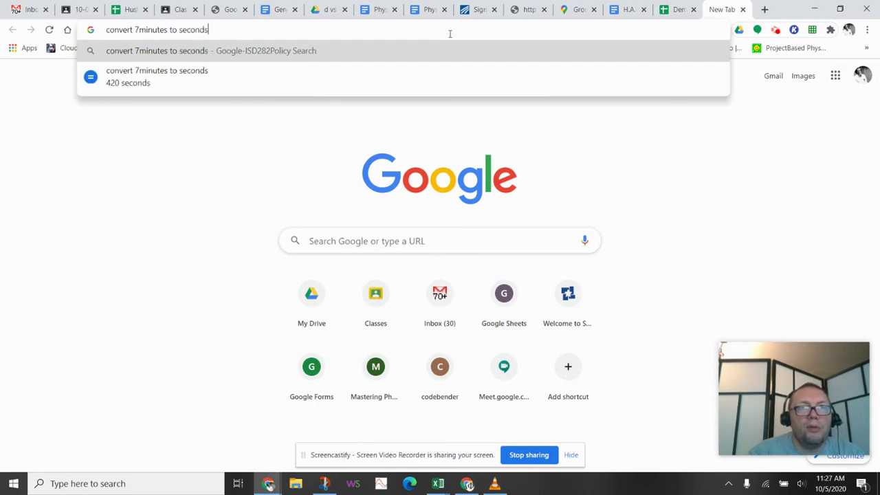
pyautogui.press('Return')
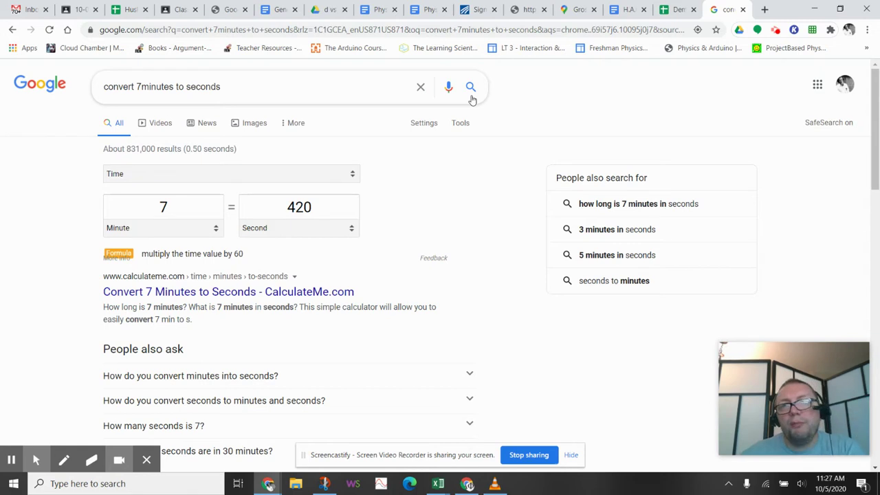
# Step: Return to the Huskie Area Rapid Transit spreadsheet and enter 420 seconds as the Arrive Stop 2 time
pyautogui.click(676, 14)
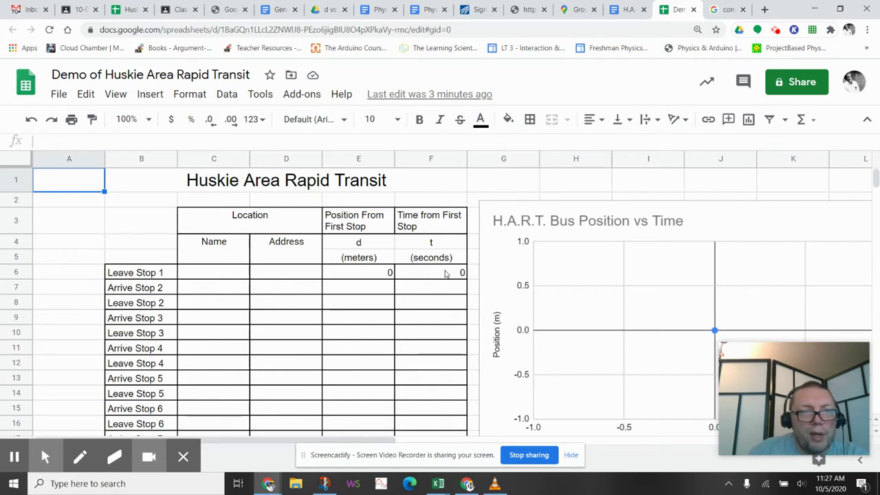
pyautogui.click(431, 290)
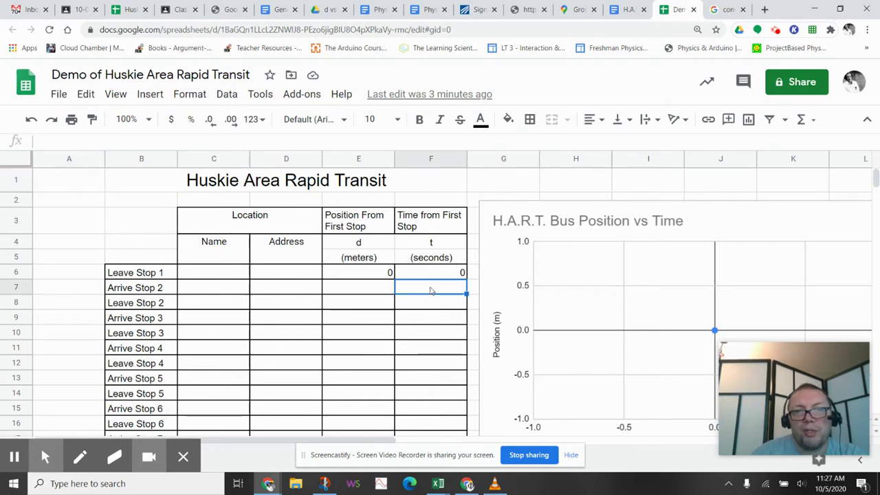
pyautogui.write('4')
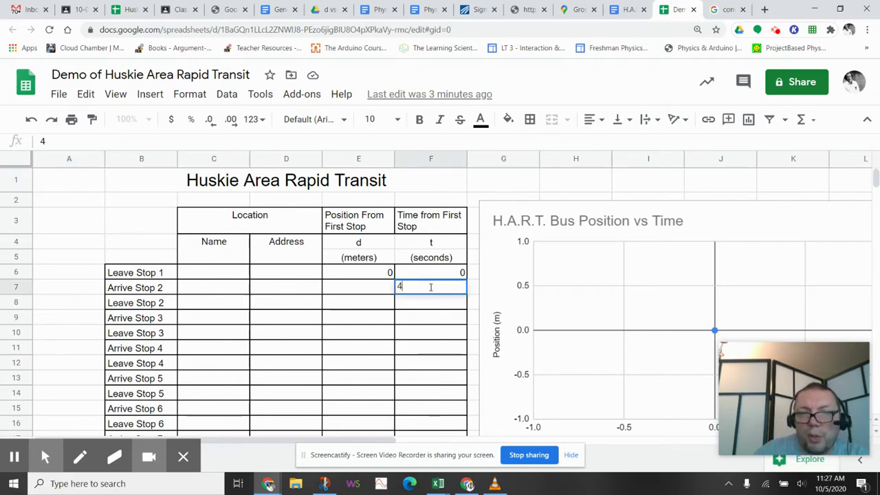
pyautogui.write('20')
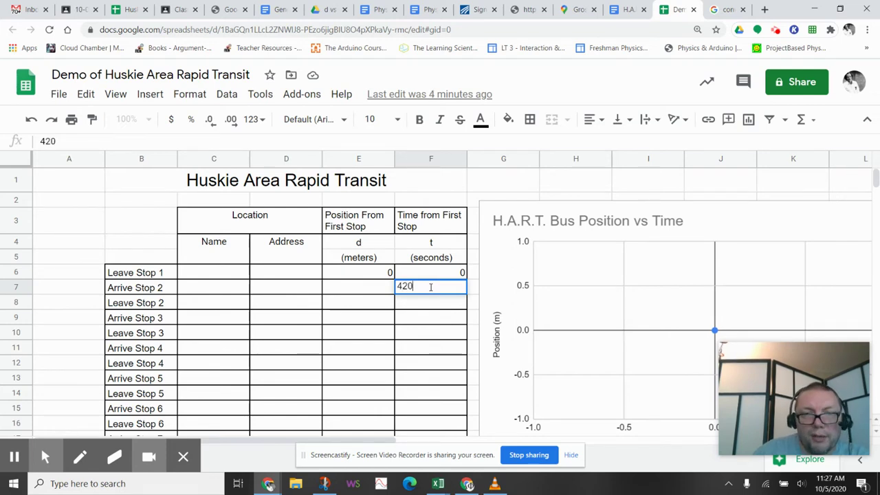
pyautogui.click(378, 291)
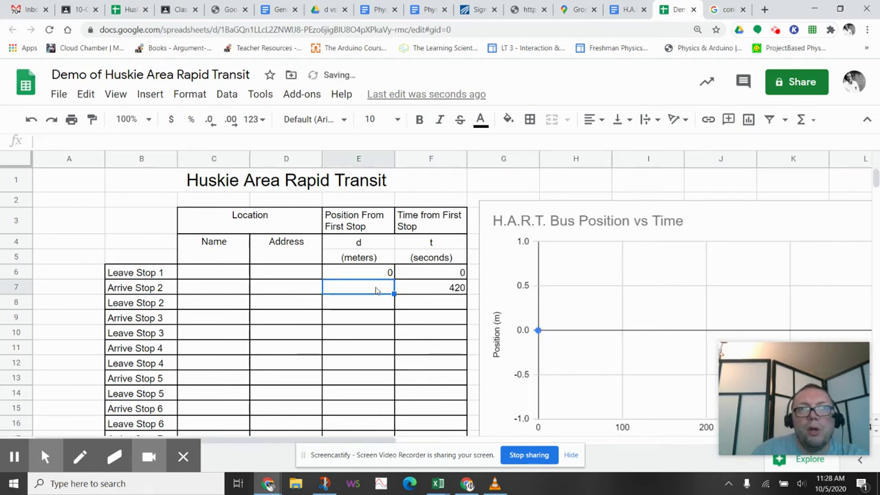
# Step: Check the total distance and time from Gross Golf to Cub Foods in the H.A.R.T. document and return to the spreadsheet
pyautogui.click(624, 9)
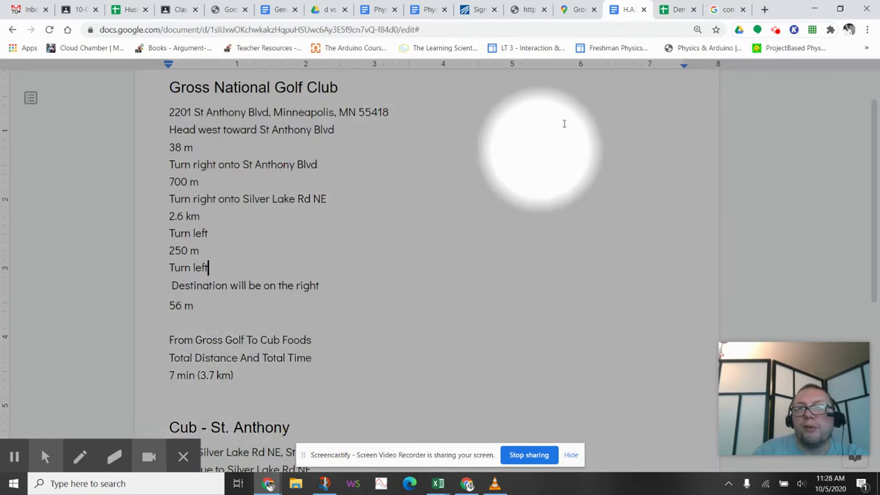
pyautogui.click(677, 8)
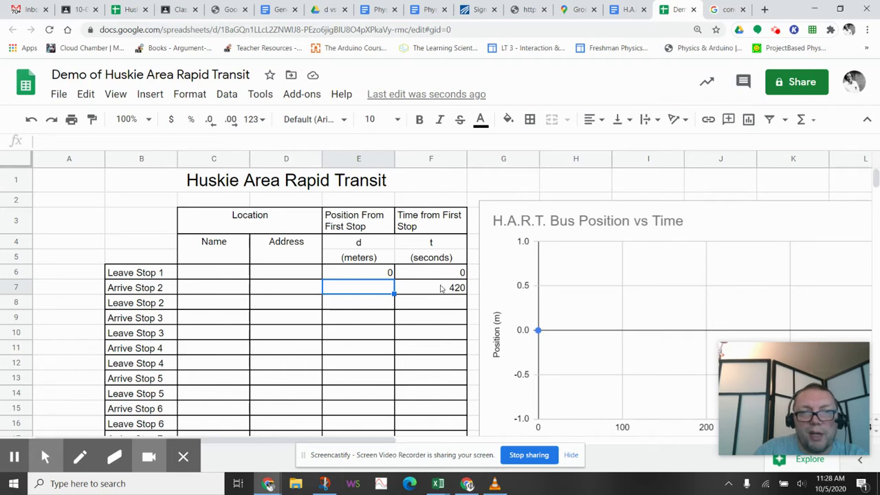
pyautogui.click(625, 11)
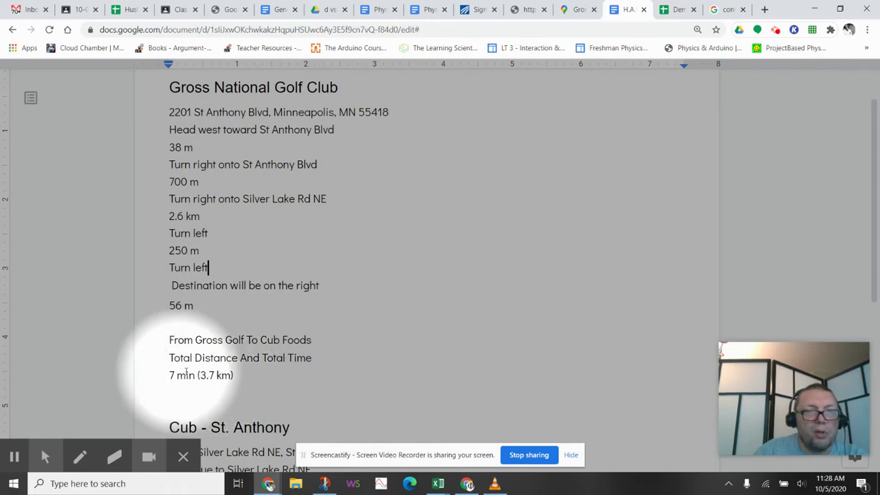
pyautogui.click(672, 11)
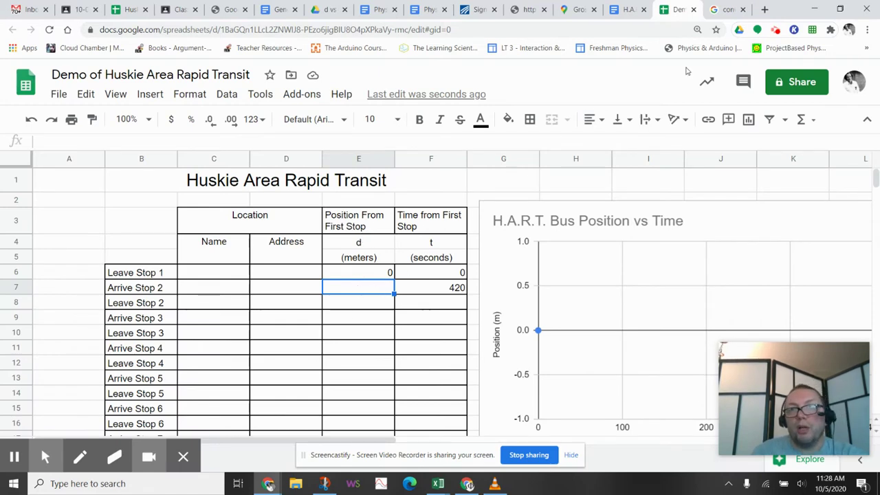
# Step: Change the Google conversion search to "convert 3.7km to meters" and run it
pyautogui.click(727, 10)
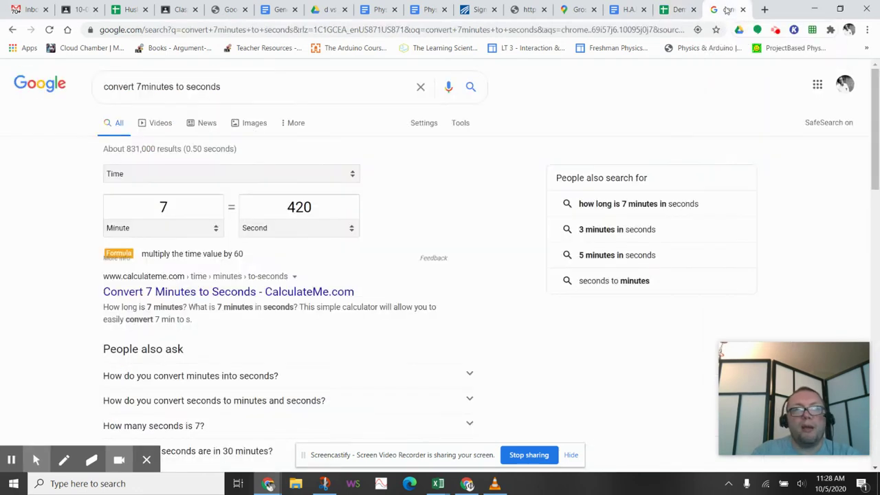
pyautogui.click(171, 86)
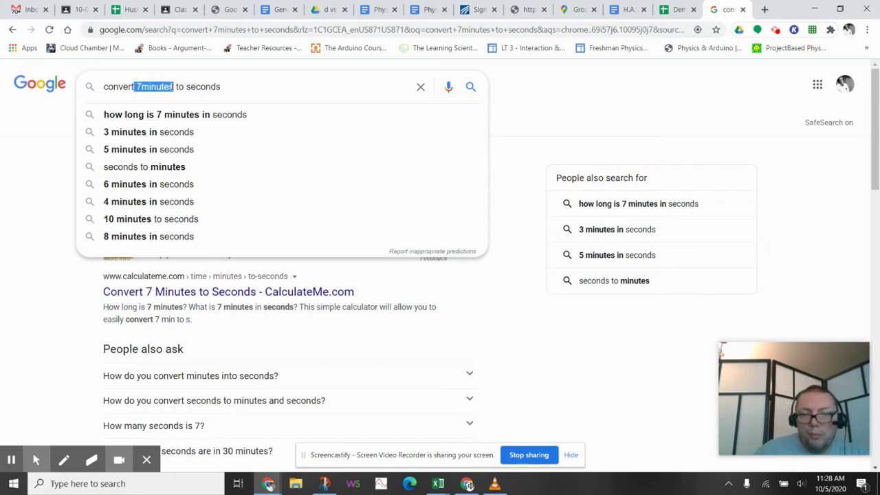
pyautogui.write('3.7')
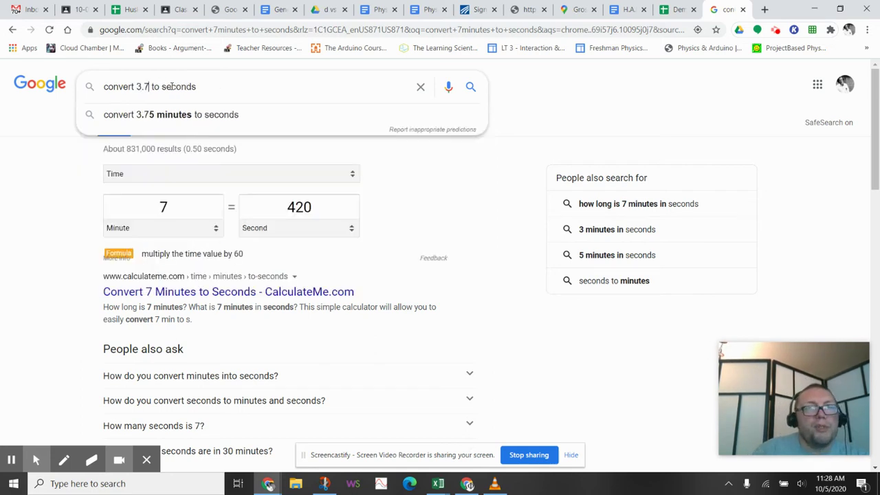
pyautogui.write('km to ')
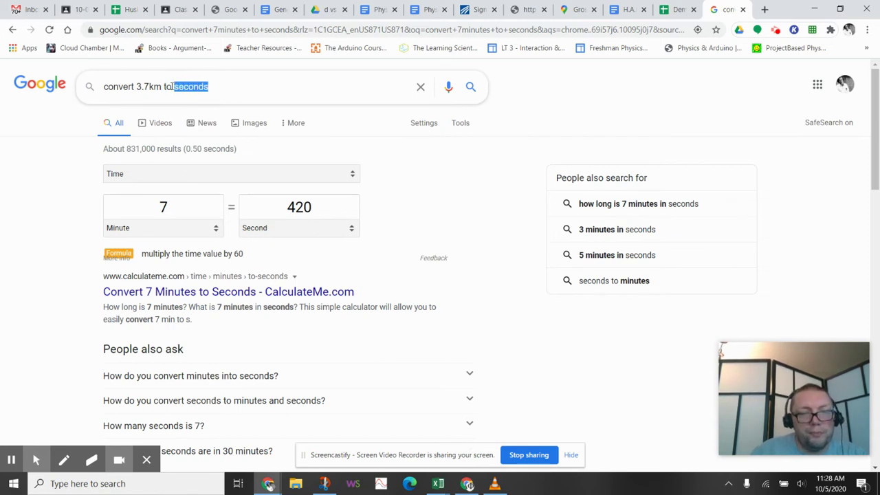
pyautogui.write('meters')
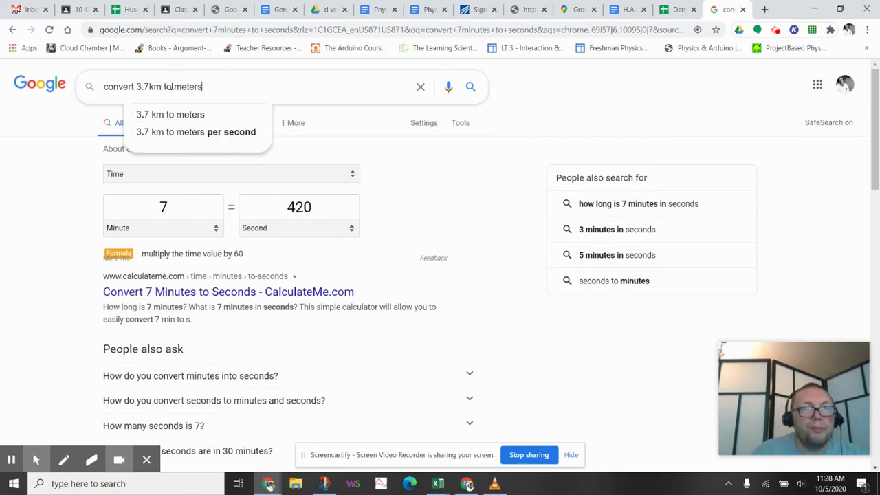
pyautogui.press('Return')
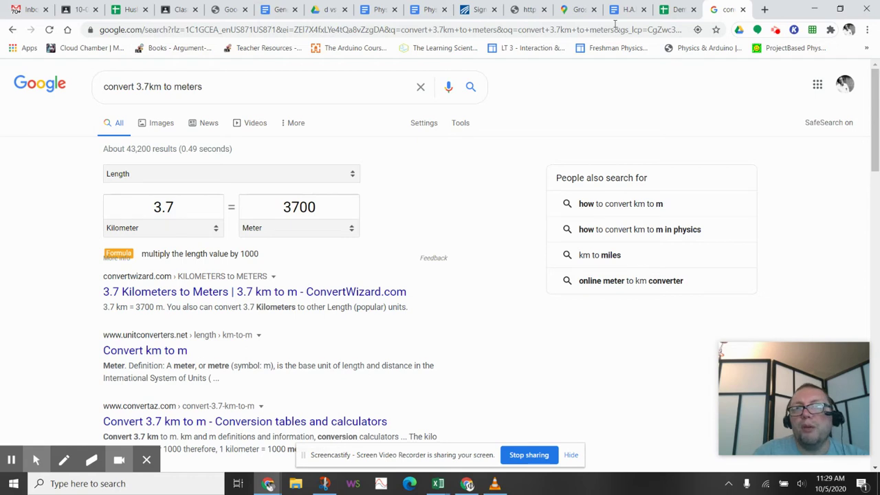
# Step: Return to the spreadsheet and enter 3700 meters as the Arrive Stop 2 position
pyautogui.click(678, 10)
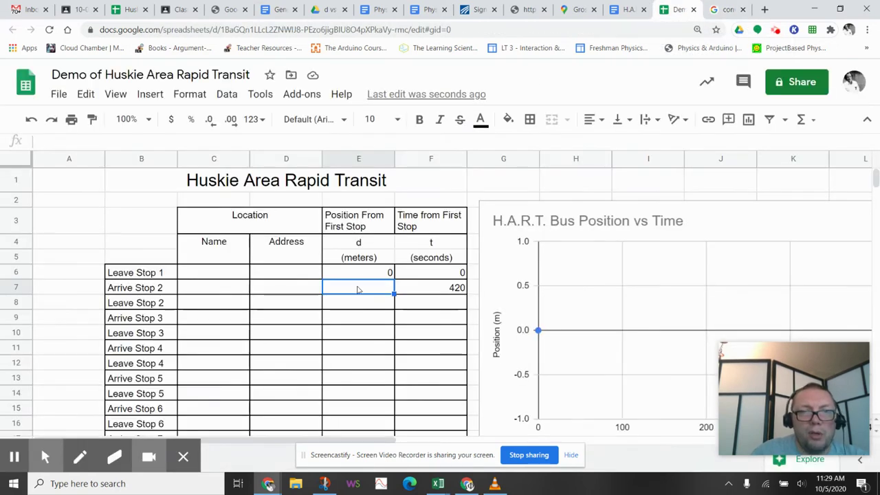
pyautogui.click(355, 289)
pyautogui.write('3700')
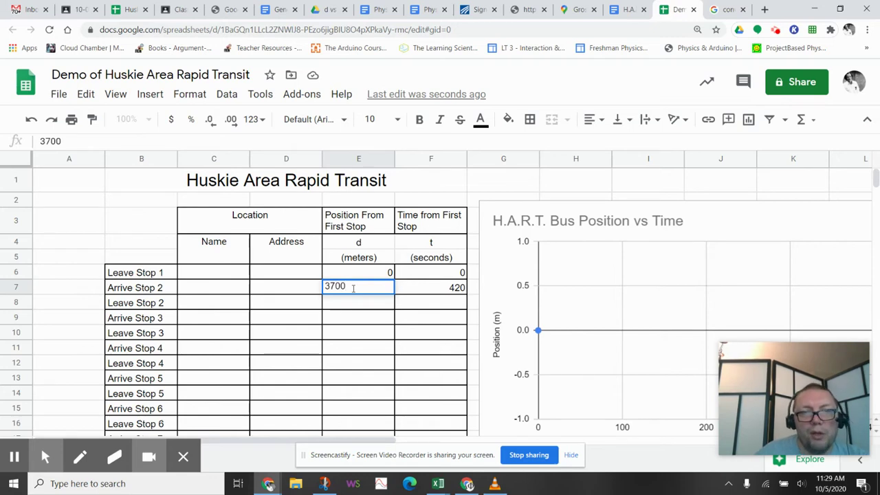
pyautogui.press('Return')
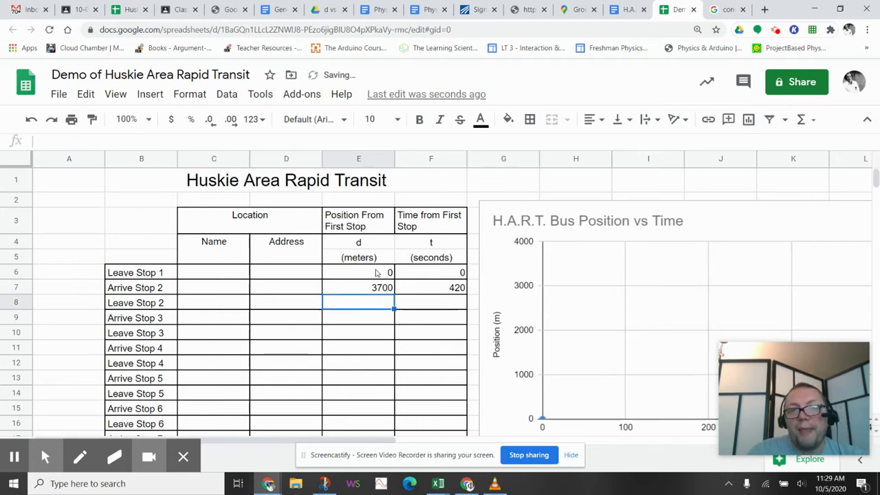
# Step: Turn on the cursor spotlight and enter 3700 meters as the Leave Stop 2 position
pyautogui.moveTo(45, 456)
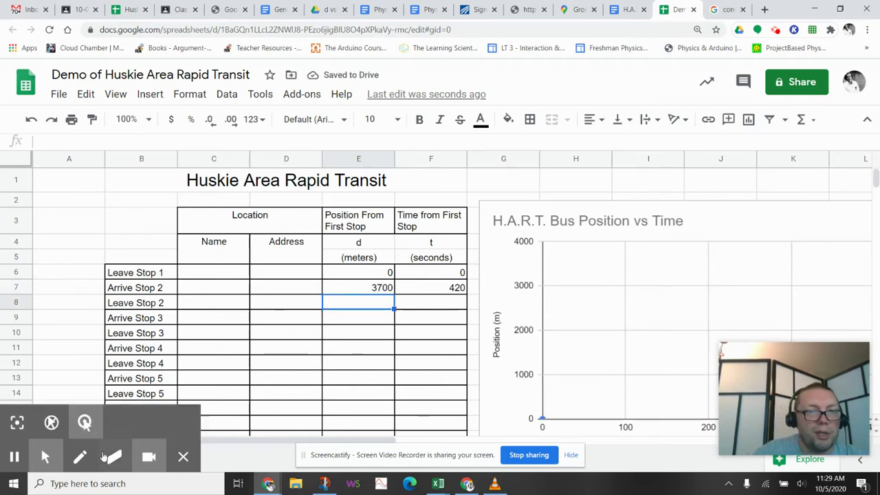
pyautogui.click(85, 422)
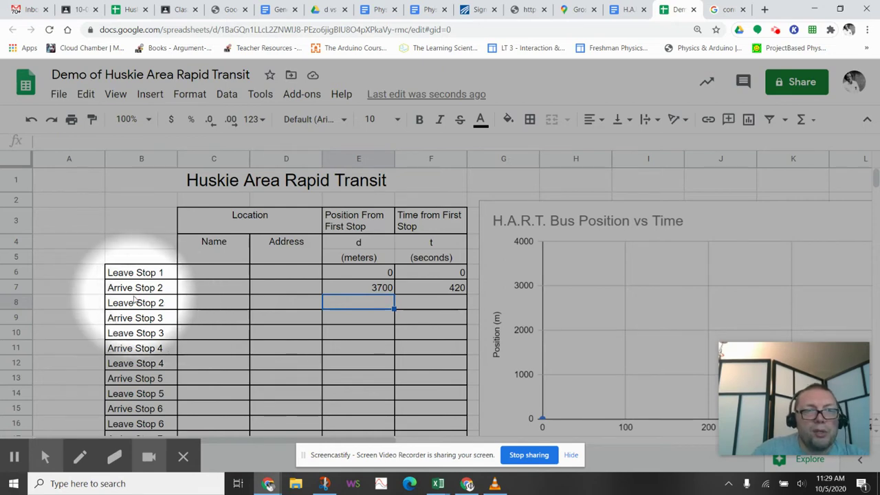
pyautogui.click(364, 304)
pyautogui.write('3700')
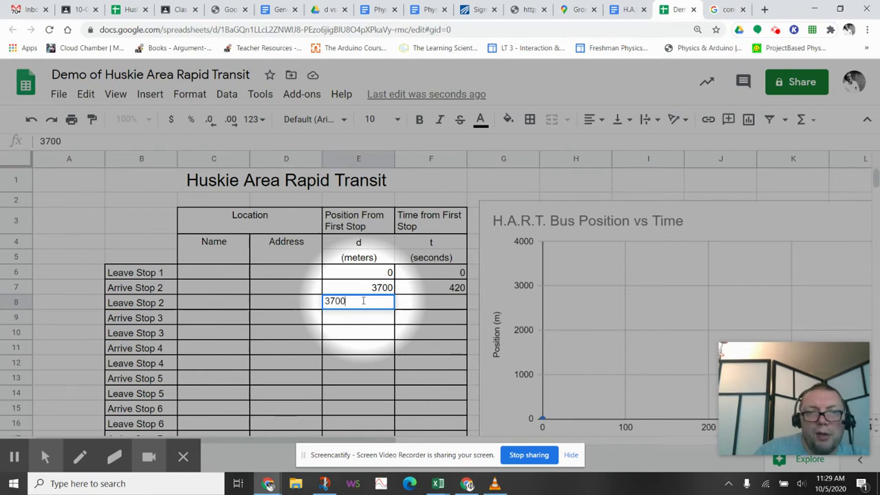
pyautogui.press('Return')
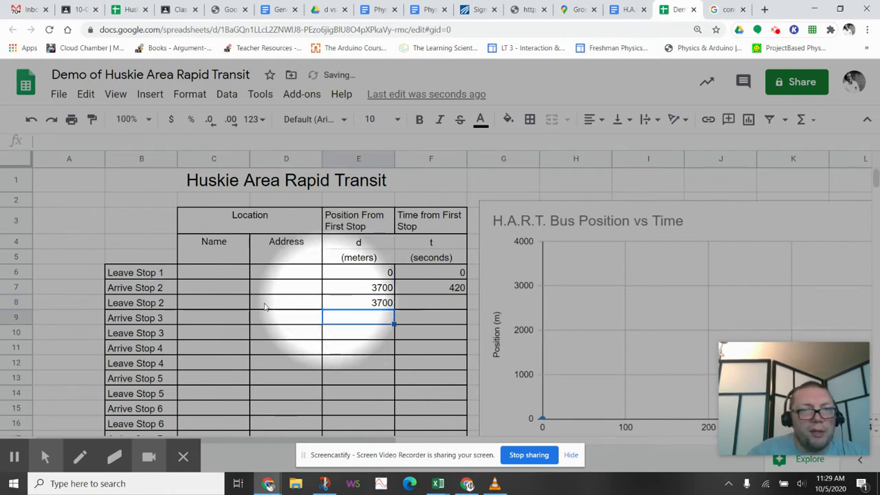
# Step: Fill in the location names with Gross Golf for Leave Stop 1 and Cub Foods for Arrive Stop 2 and Leave Stop 2
pyautogui.click(197, 307)
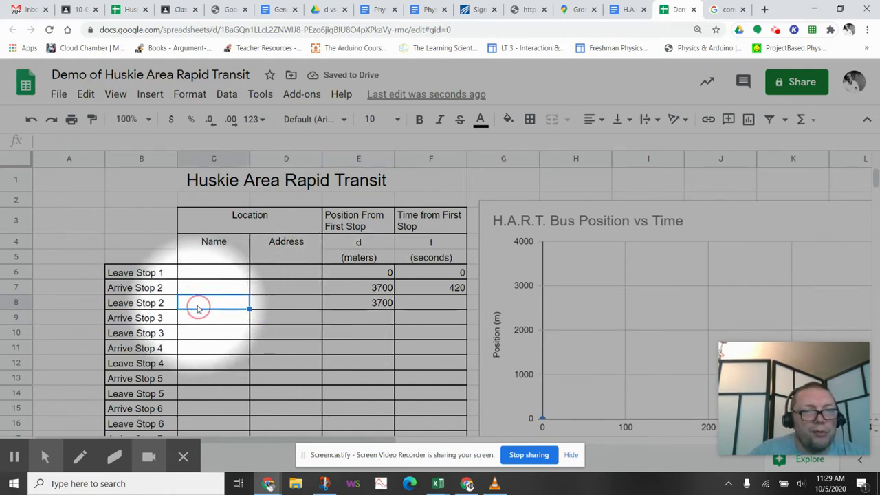
pyautogui.click(200, 271)
pyautogui.write('Gross Golf')
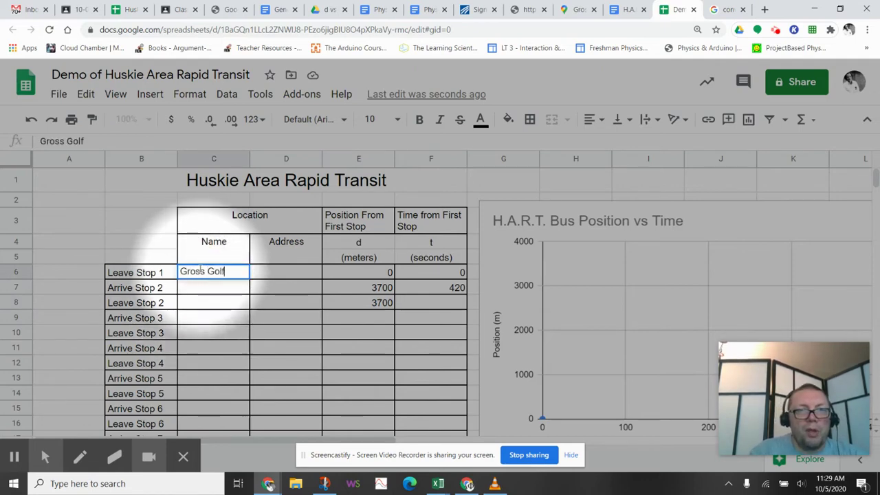
pyautogui.press('Return')
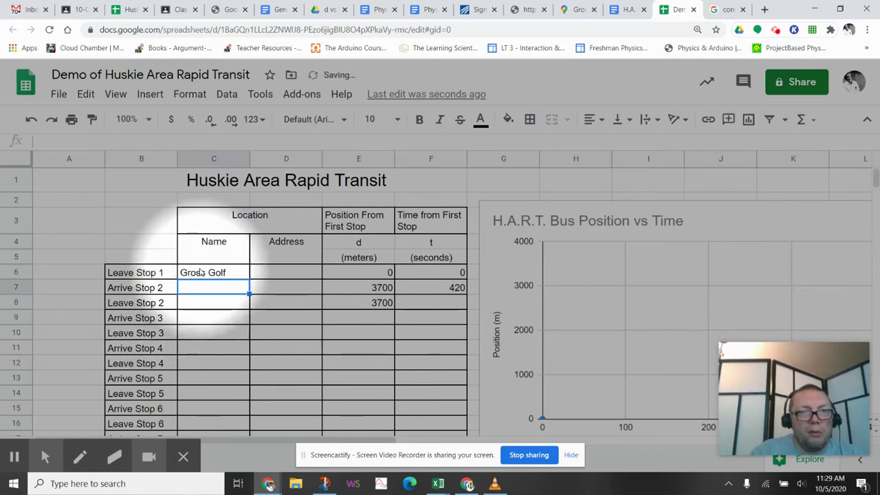
pyautogui.write('Cub Foods')
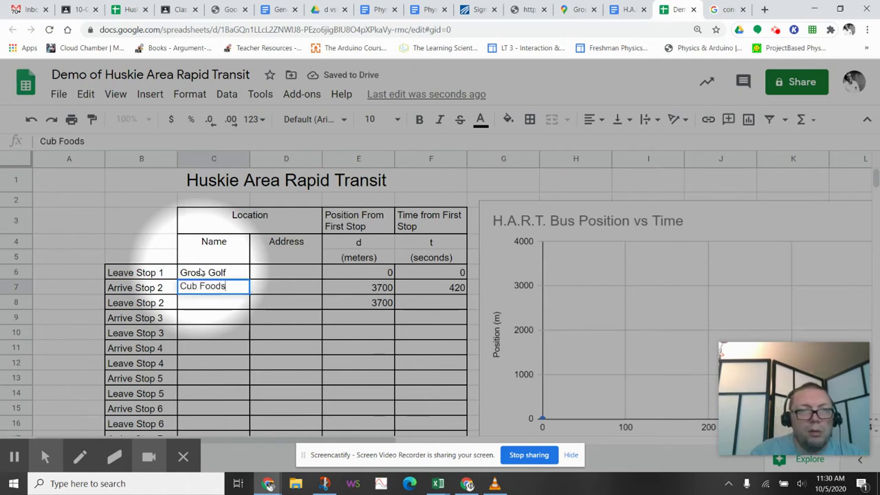
pyautogui.press('Return')
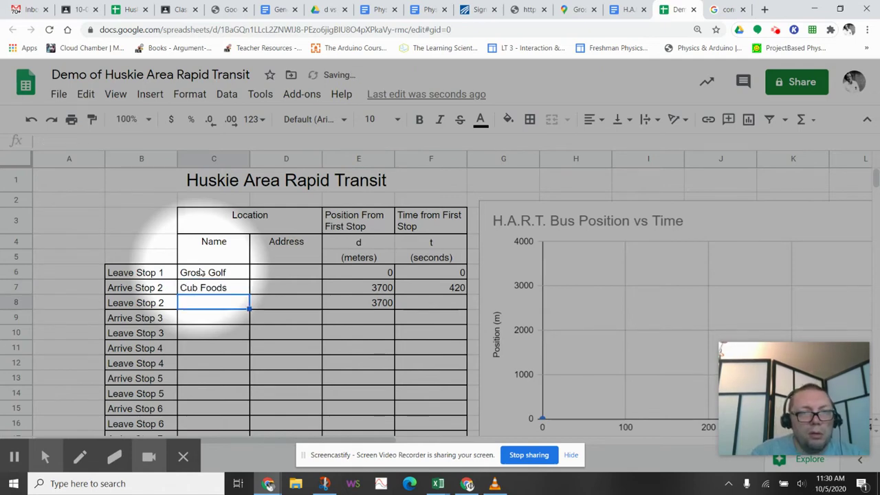
pyautogui.write('Cub Foods')
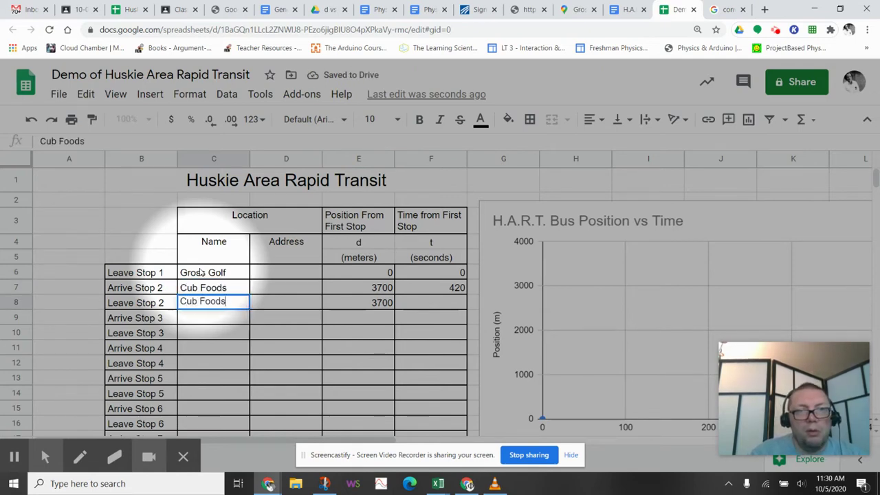
pyautogui.press('Return')
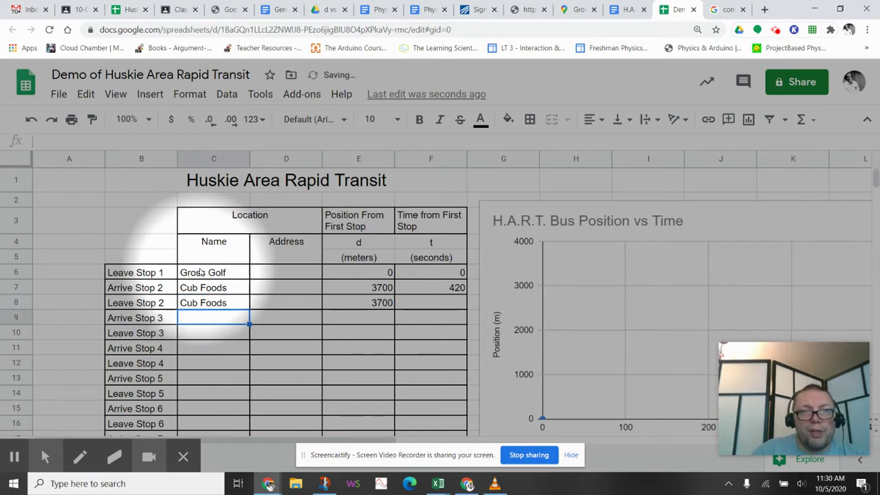
# Step: Enter 5minutes as the Leave Stop 2 time
pyautogui.click(285, 269)
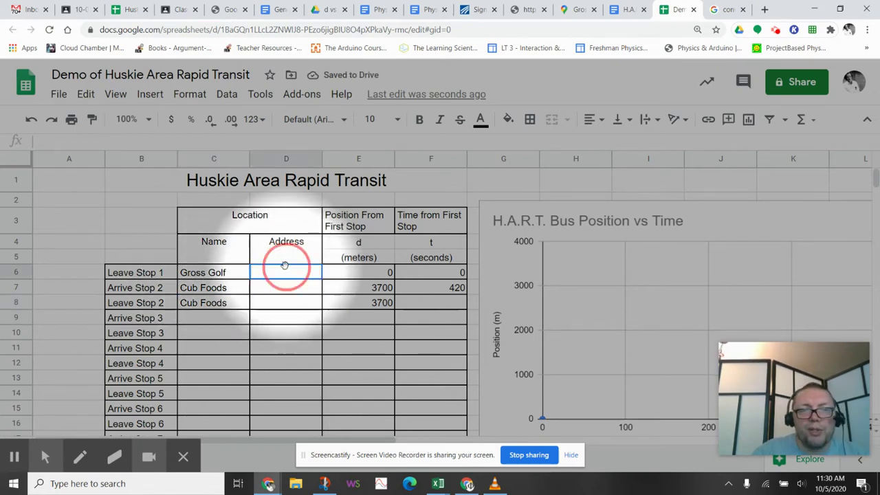
pyautogui.click(432, 304)
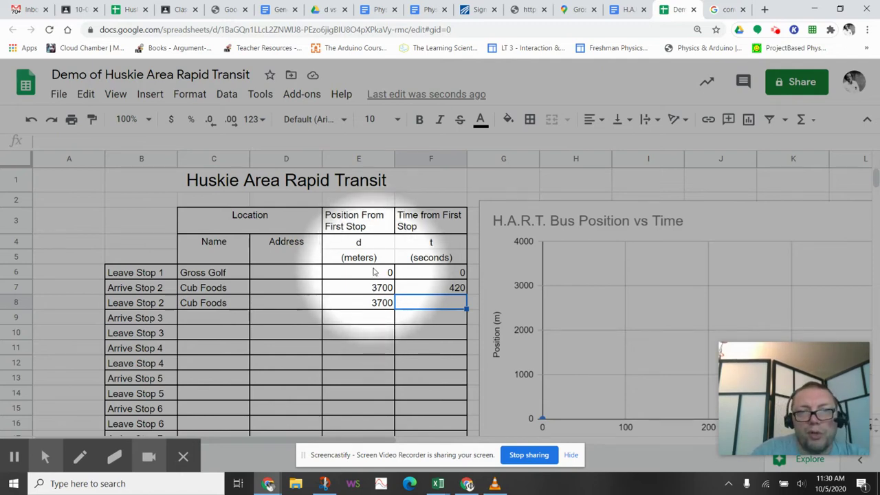
pyautogui.click(443, 305)
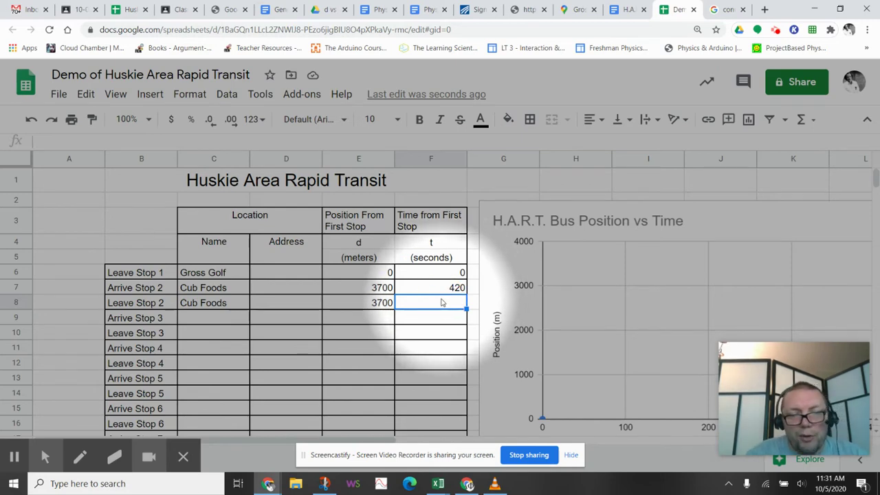
pyautogui.write('5minutes')
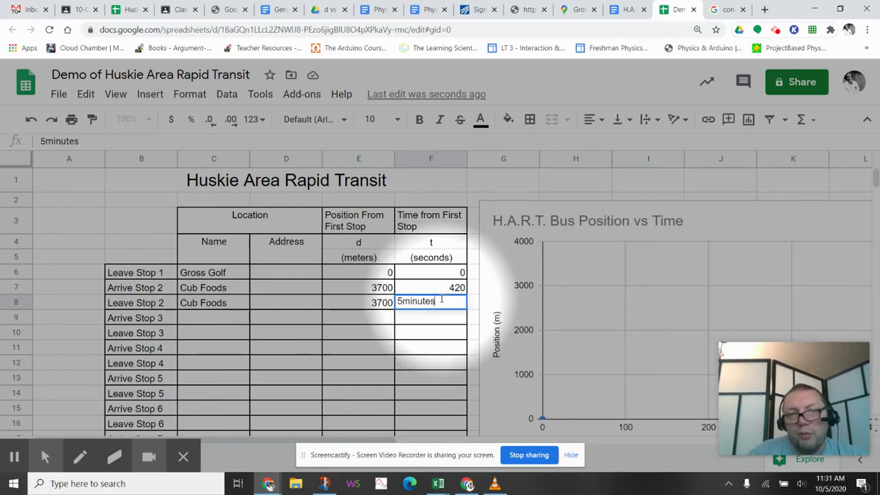
pyautogui.press('Return')
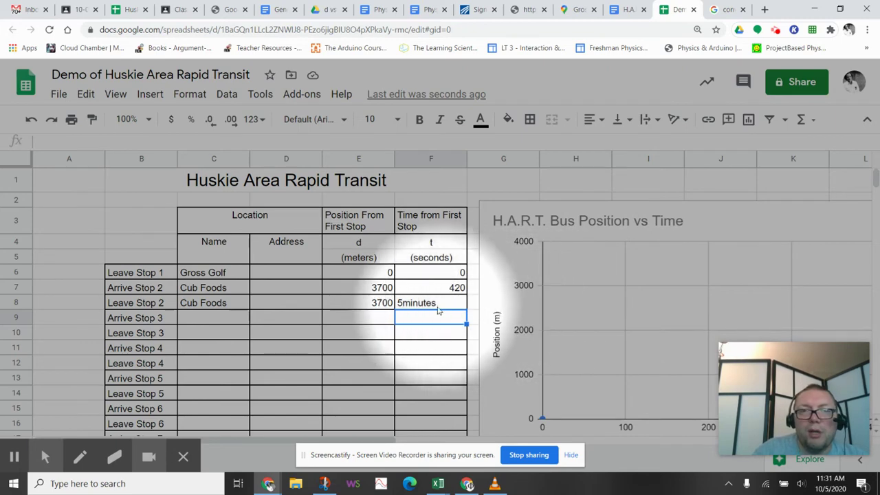
# Step: Remove the word "minutes" from the Leave Stop 2 time so the entry is just 5
pyautogui.click(442, 307)
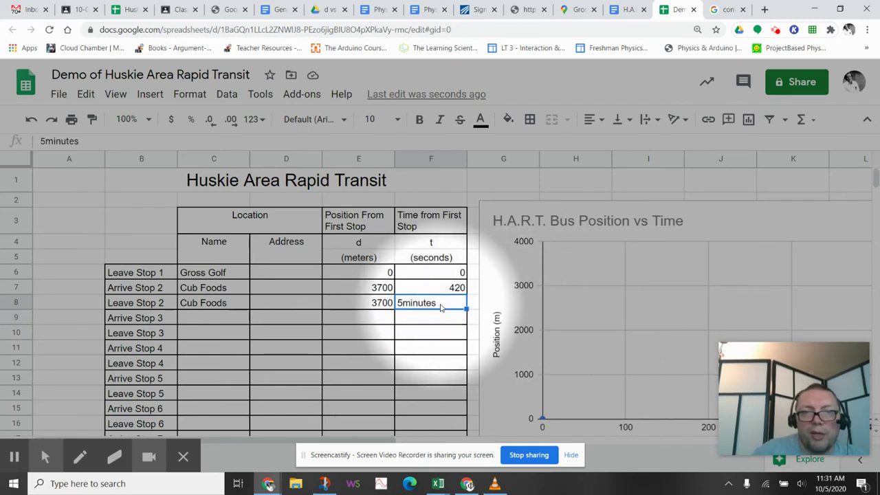
pyautogui.doubleClick(437, 302)
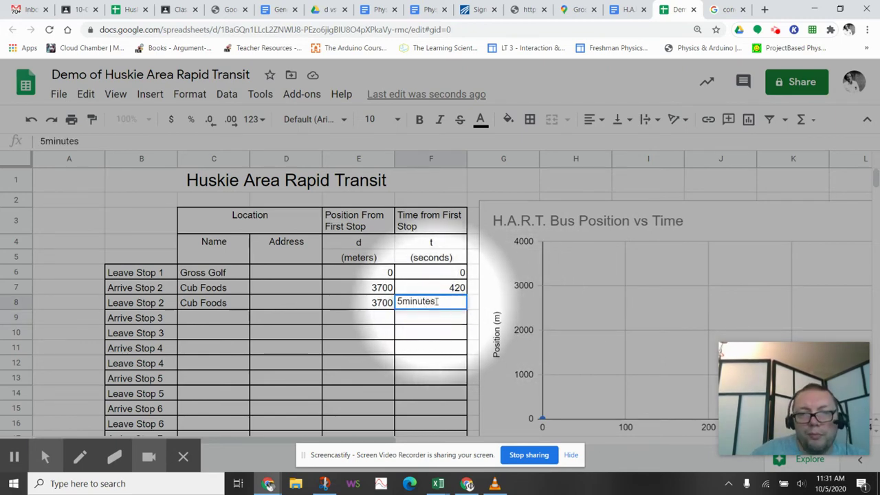
pyautogui.press('BackSpace')
pyautogui.press('BackSpace')
pyautogui.press('BackSpace')
pyautogui.press('BackSpace')
pyautogui.press('BackSpace')
pyautogui.press('BackSpace')
pyautogui.press('BackSpace')
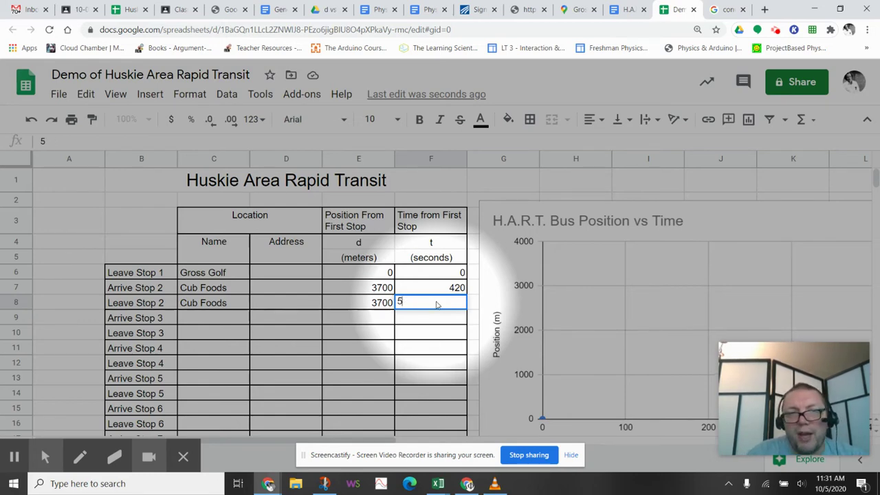
pyautogui.press('Return')
pyautogui.click(435, 305)
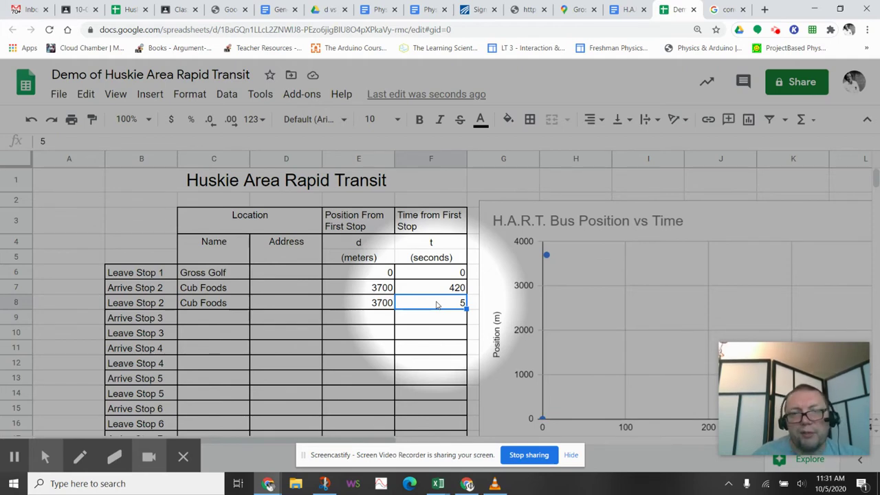
# Step: Switch to the Google conversion search, change the query to "convert 5minutes to seconds" and run it
pyautogui.click(725, 11)
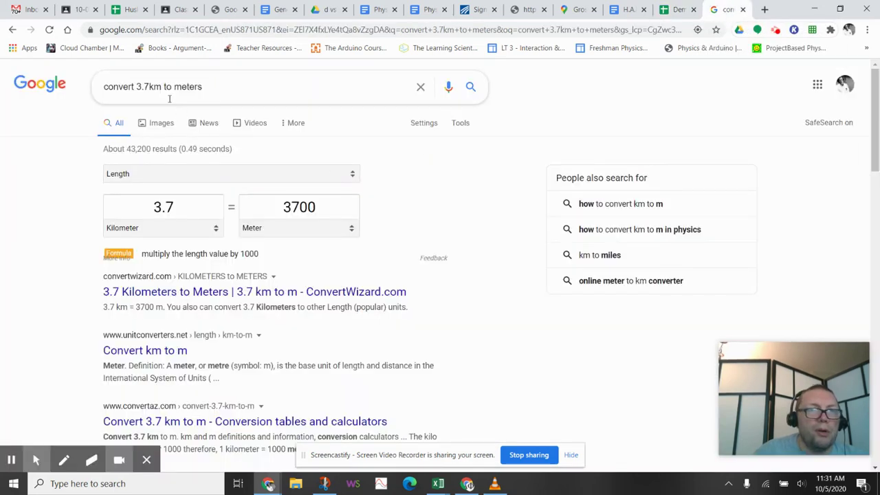
pyautogui.moveTo(161, 87); pyautogui.dragTo(136, 87)
pyautogui.write('5minute')
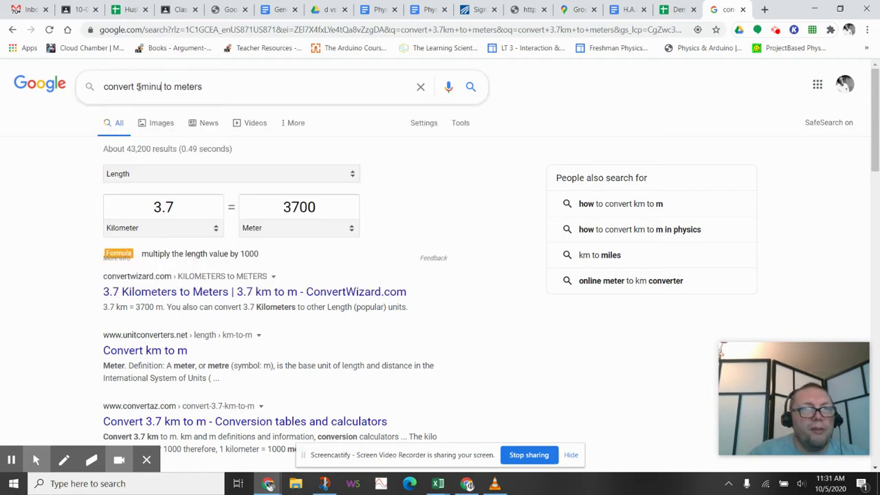
pyautogui.write('s')
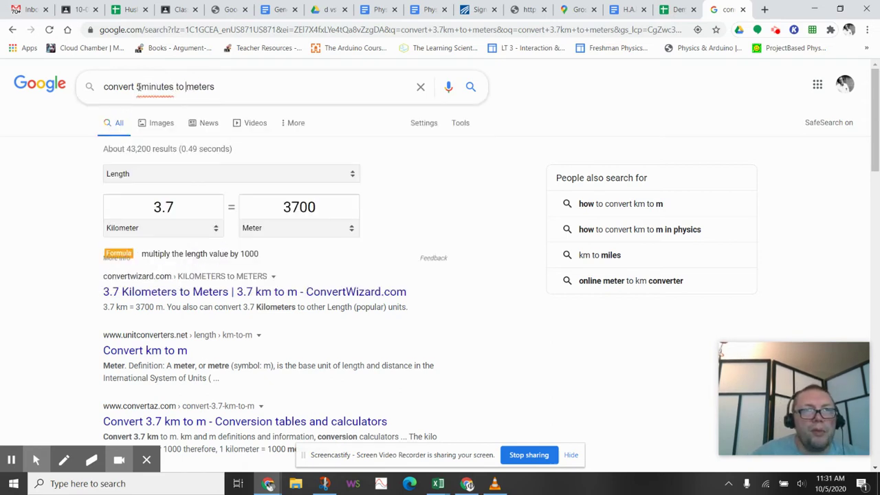
pyautogui.hotkey('shift', 'Right')
pyautogui.hotkey('shift', 'Right')
pyautogui.hotkey('shift', 'Right')
pyautogui.hotkey('shift', 'Right')
pyautogui.hotkey('shift', 'Right')
pyautogui.hotkey('shift', 'Right')
pyautogui.write('secon')
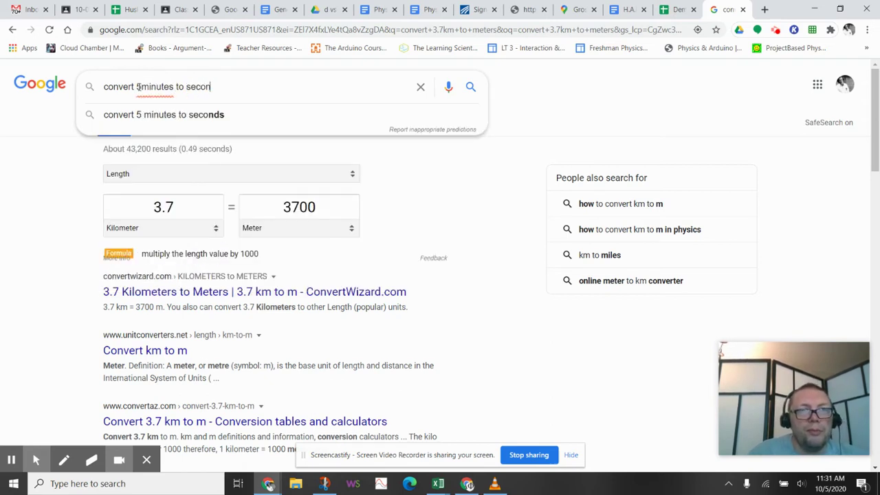
pyautogui.write('ds')
pyautogui.press('Return')
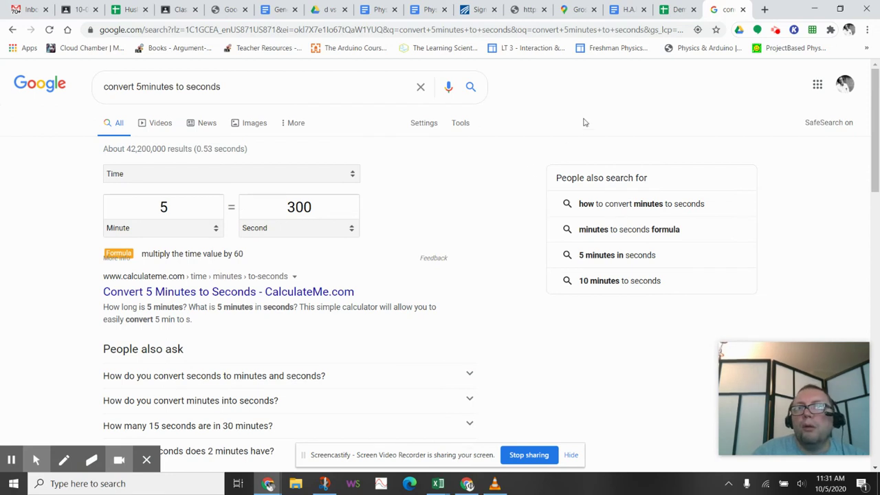
# Step: Return to the spreadsheet, enter 300 as the Leave Stop 2 time, and replace it with 720 seconds
pyautogui.click(672, 18)
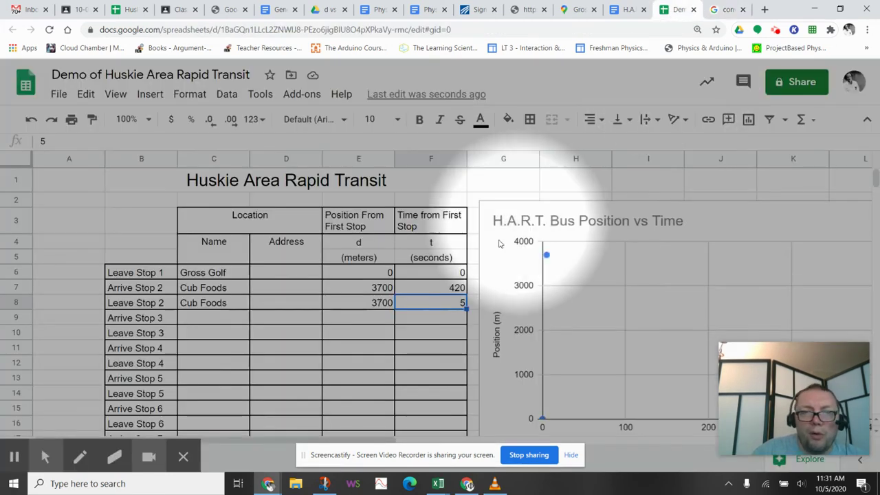
pyautogui.doubleClick(442, 306)
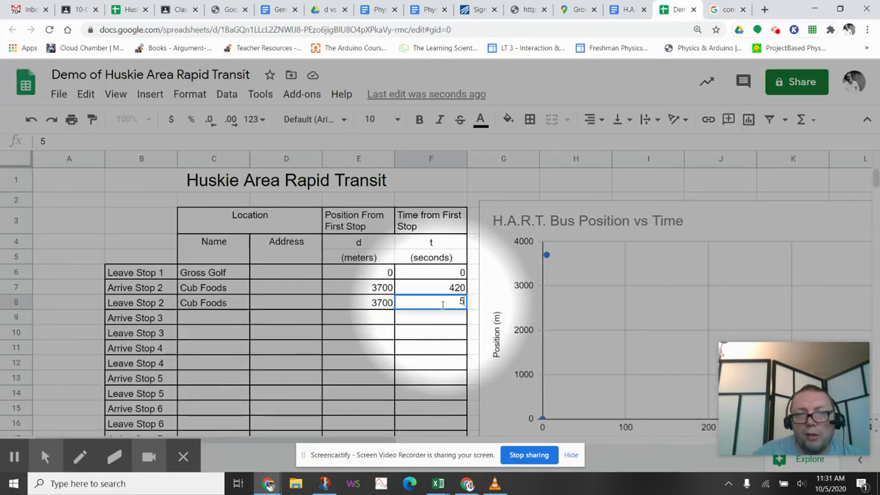
pyautogui.press('BackSpace')
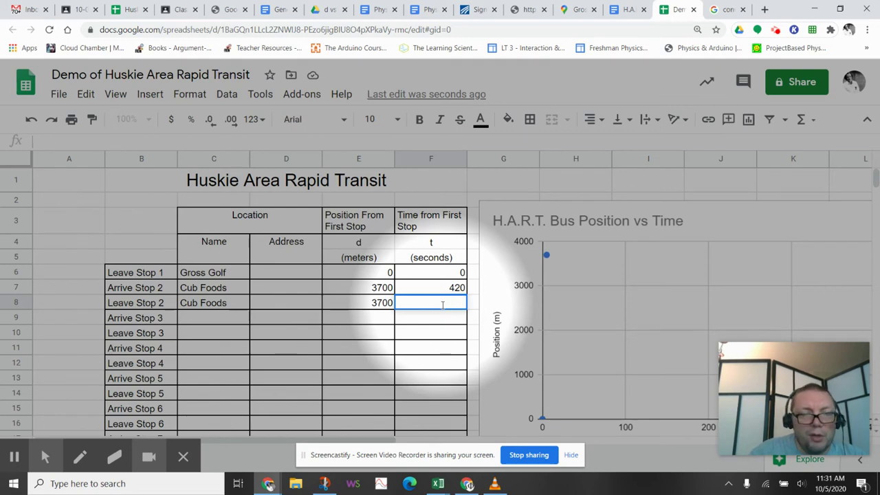
pyautogui.write('300')
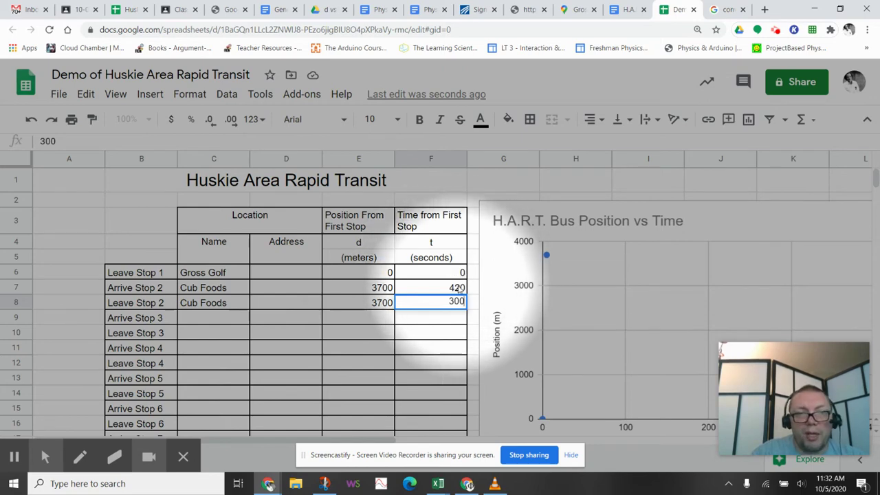
pyautogui.doubleClick(459, 301)
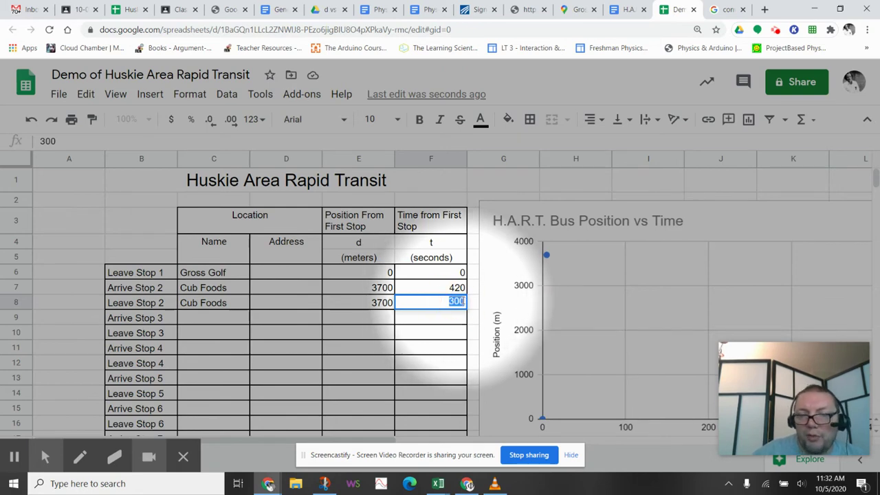
pyautogui.write('720')
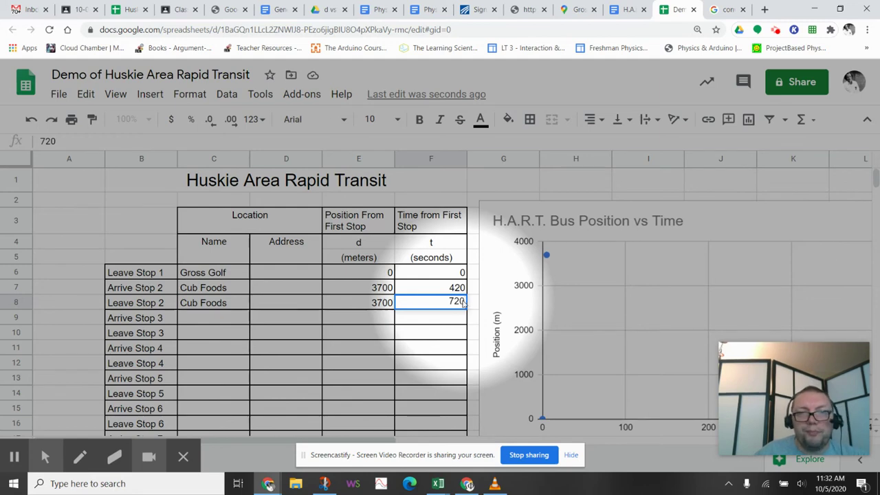
pyautogui.press('Return')
# Step: Enter Silverwood Park as the Arrive Stop 3 location name and move on to that row's position cell
pyautogui.press('Left')
pyautogui.press('Left')
pyautogui.press('Left')
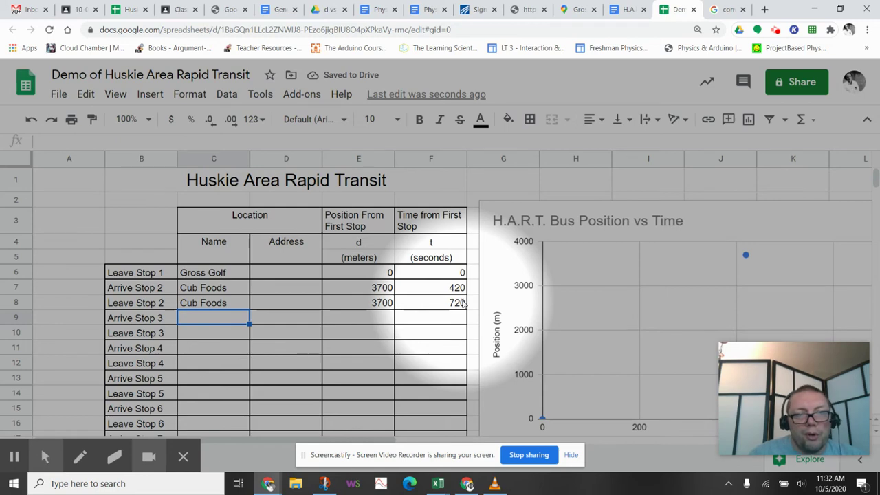
pyautogui.write('S')
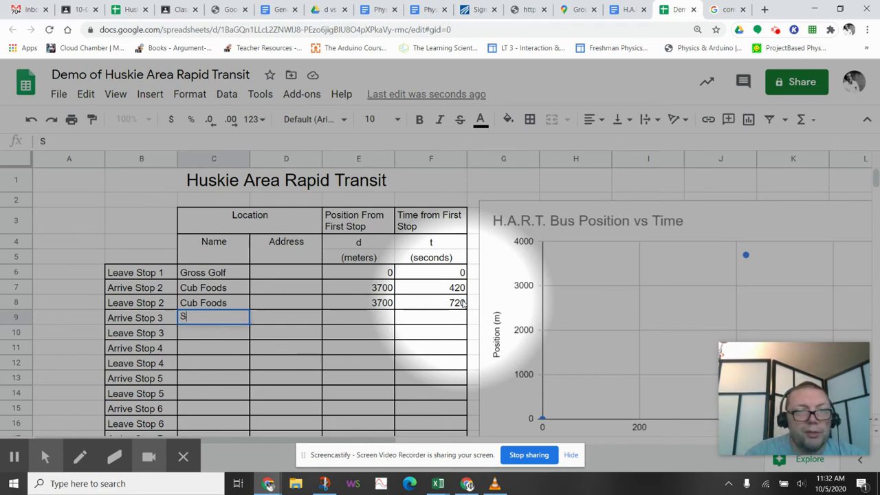
pyautogui.write('ilverwood Park')
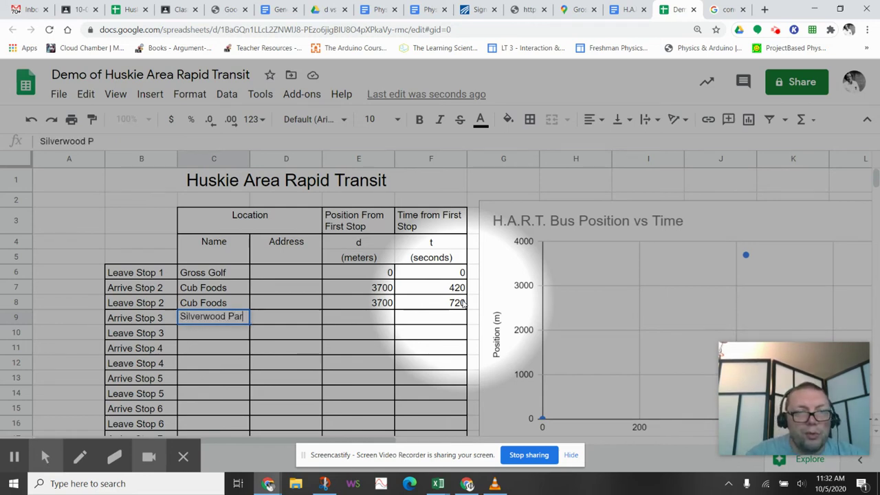
pyautogui.press('Tab')
pyautogui.press('Tab')
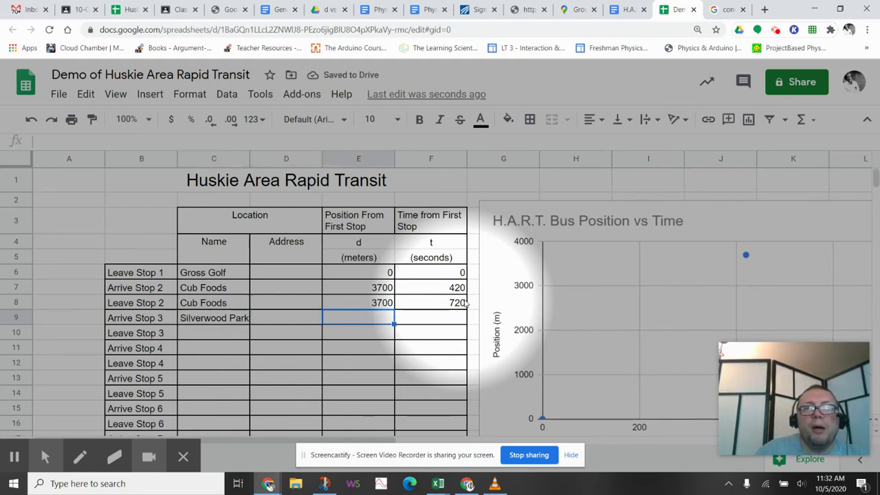
# Step: Switch to the route directions document and look up the total time from Cub Foods to Silverwood Park
pyautogui.click(627, 10)
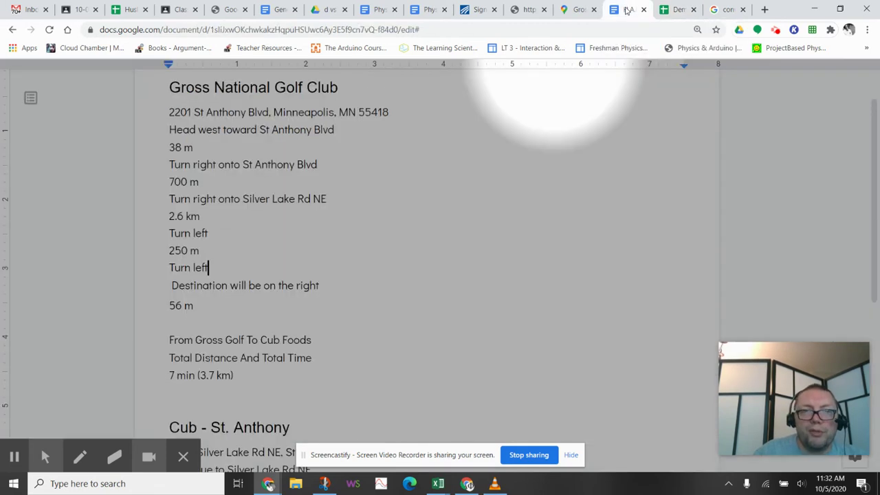
pyautogui.scroll(-2, 301, 315)
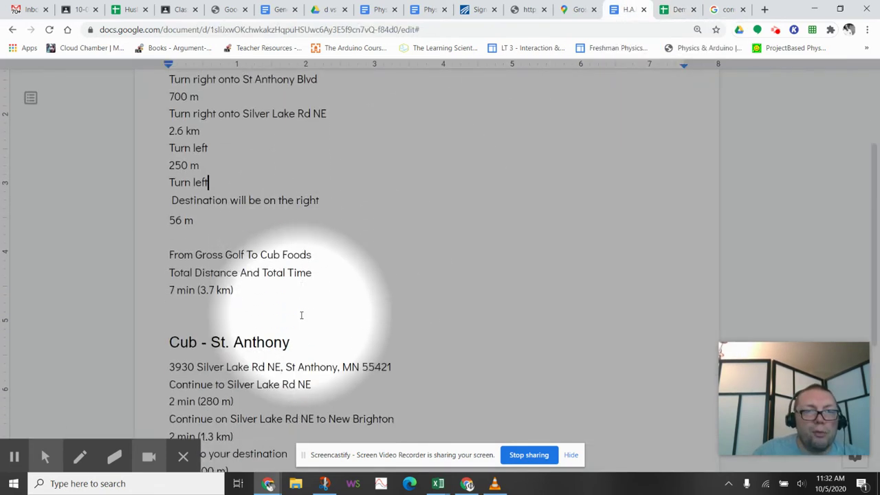
pyautogui.scroll(-4, 302, 315)
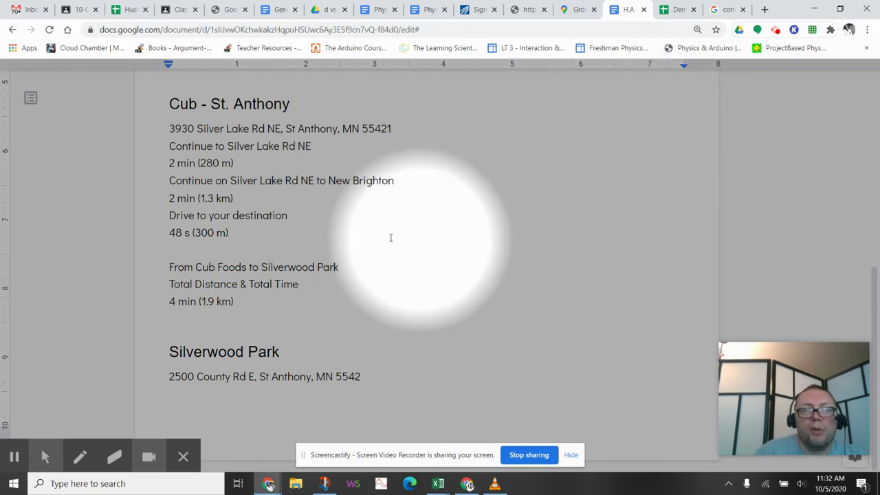
pyautogui.moveTo(171, 301); pyautogui.dragTo(197, 301)
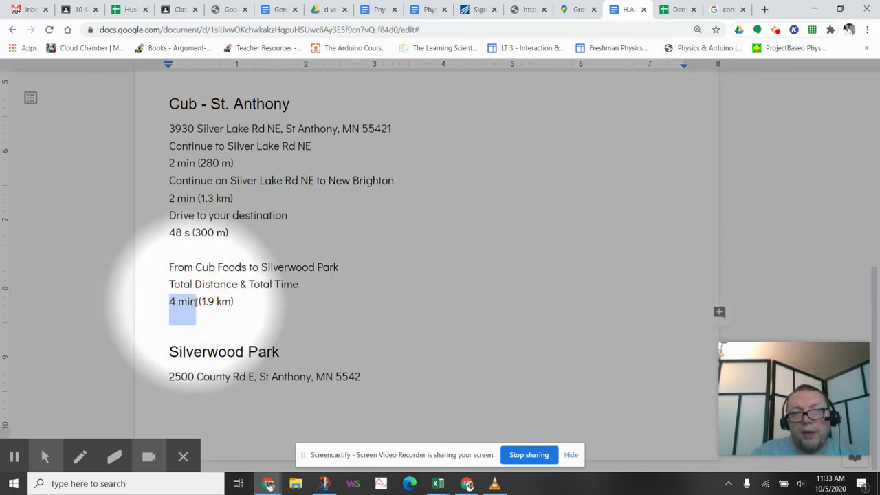
# Step: Return to the spreadsheet and write the note "add 4 minutes convert 4 minutes into seconds" in the Arrive Stop 3 time cell
pyautogui.click(677, 10)
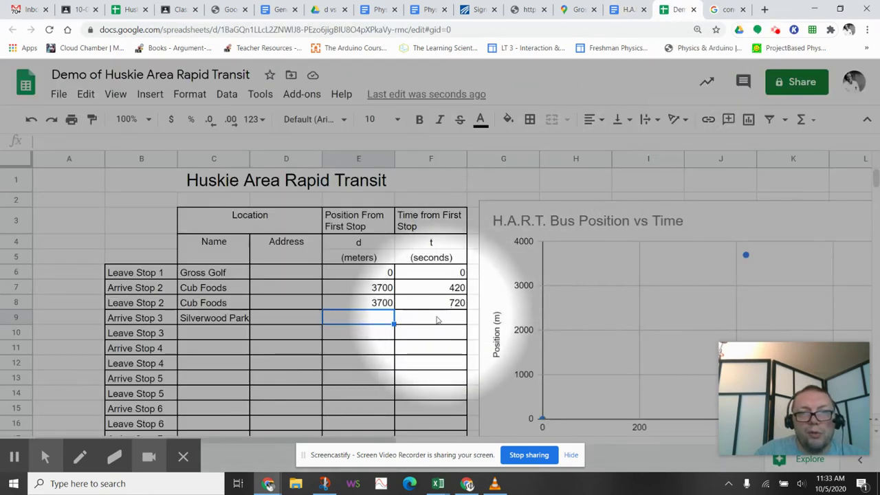
pyautogui.click(437, 320)
pyautogui.write('add ')
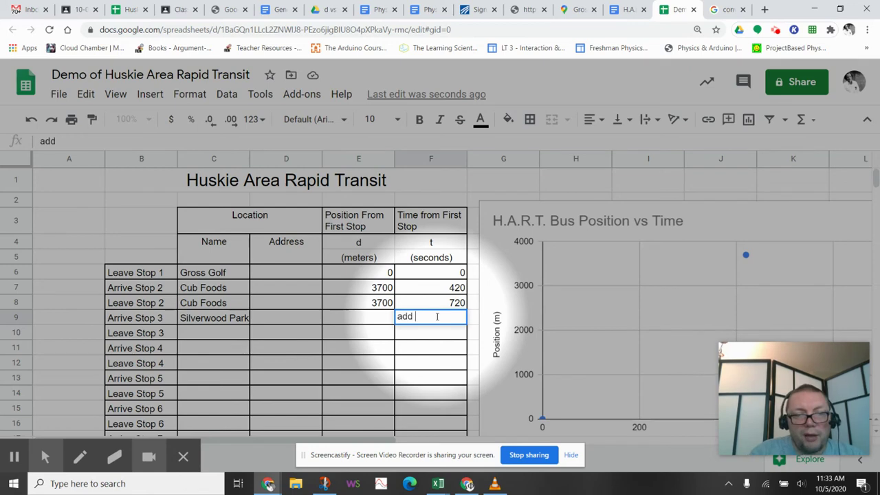
pyautogui.write('4 minutes')
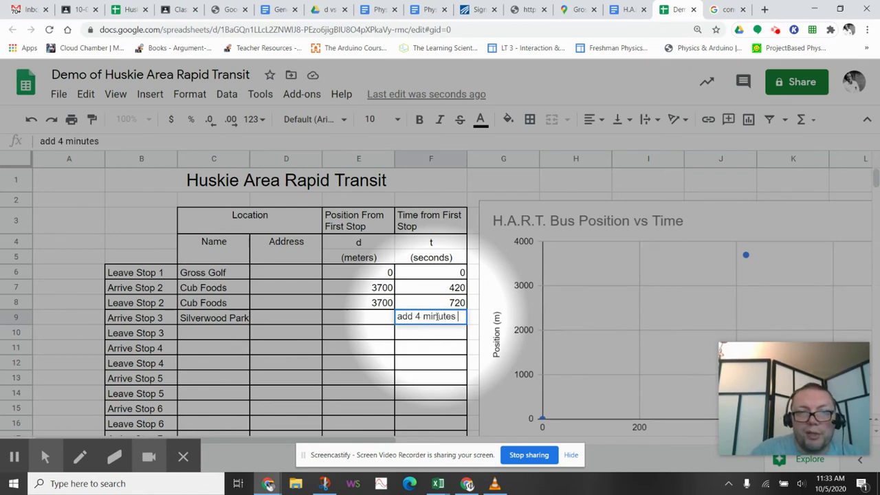
pyautogui.write(' co')
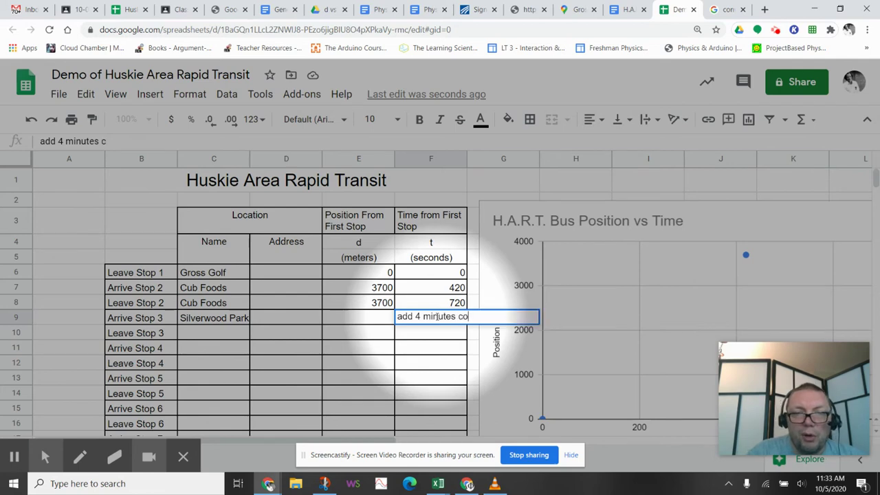
pyautogui.write('nvert 4 mi')
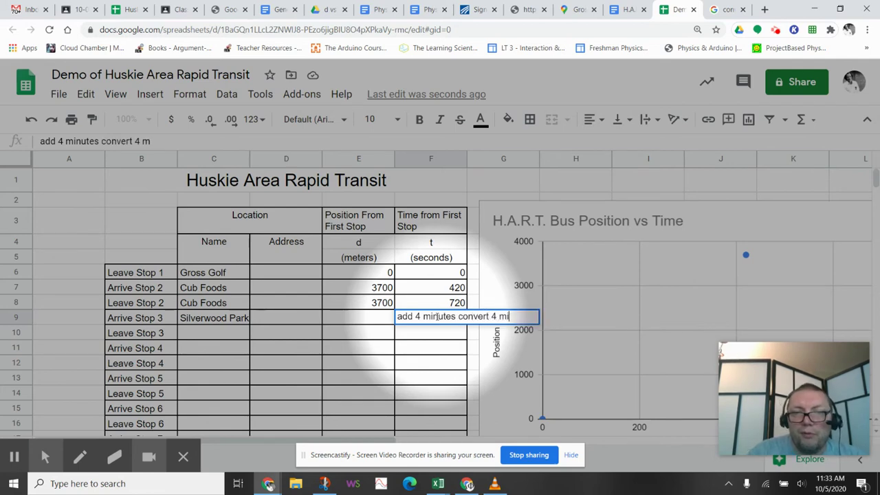
pyautogui.write('nutes into se')
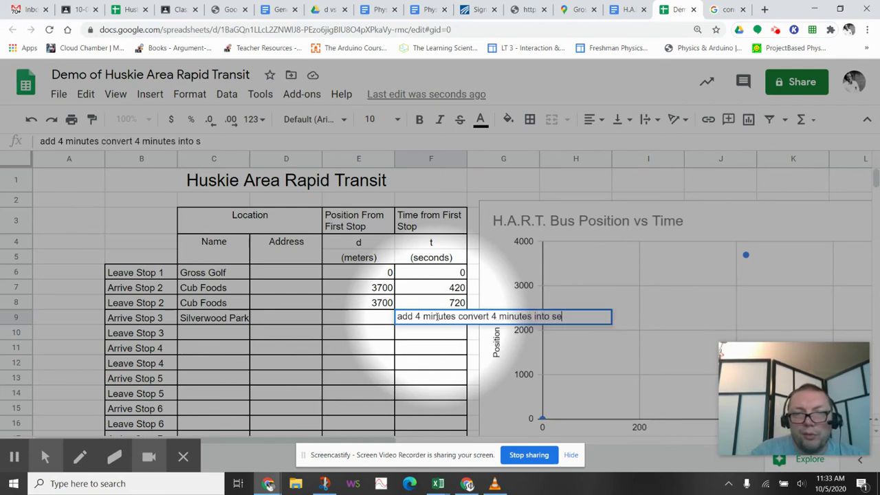
pyautogui.write('conds')
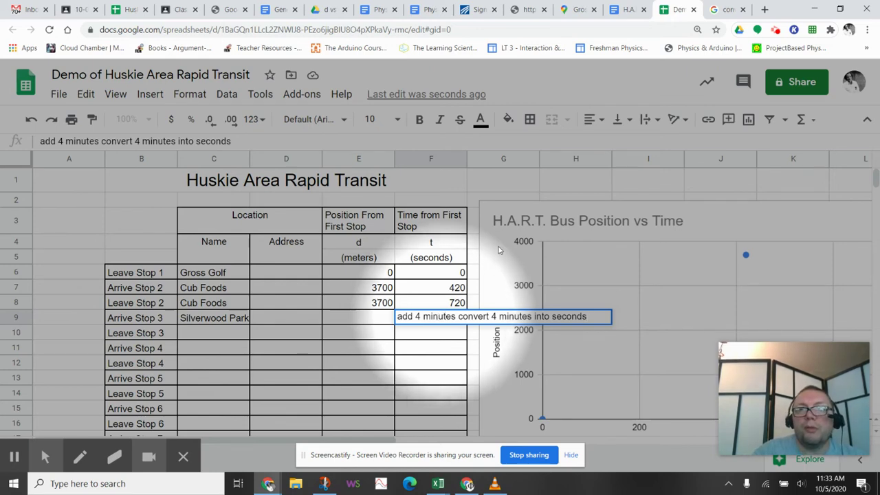
# Step: Switch to the Google unit converter and convert 4 minutes to seconds
pyautogui.click(725, 7)
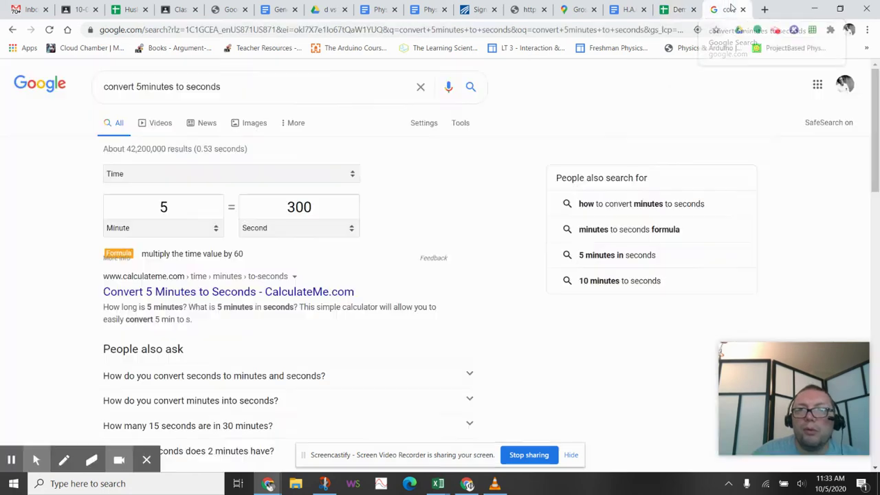
pyautogui.doubleClick(168, 207)
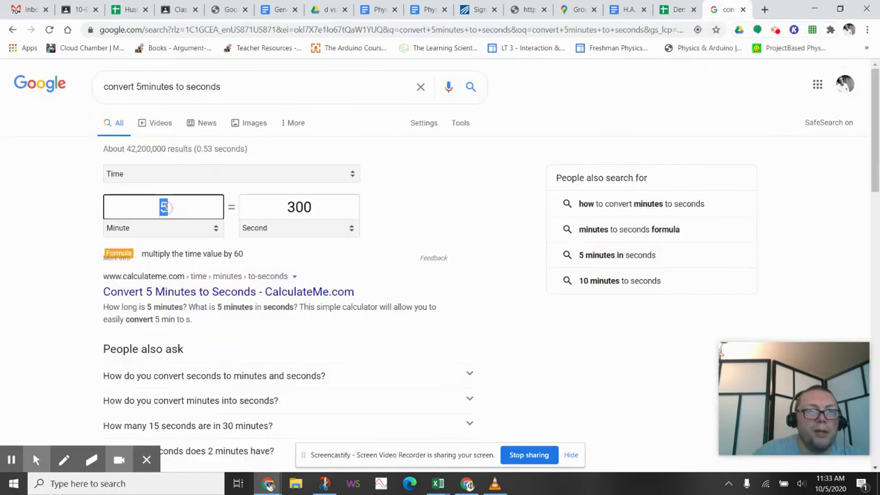
pyautogui.write('4')
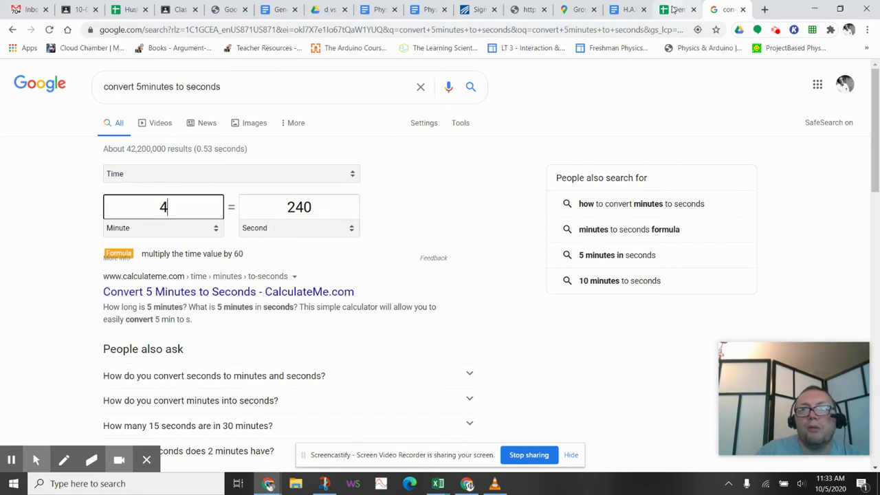
# Step: Return to the spreadsheet and replace the note in the Arrive Stop 3 time cell with the formula =240+720
pyautogui.click(674, 9)
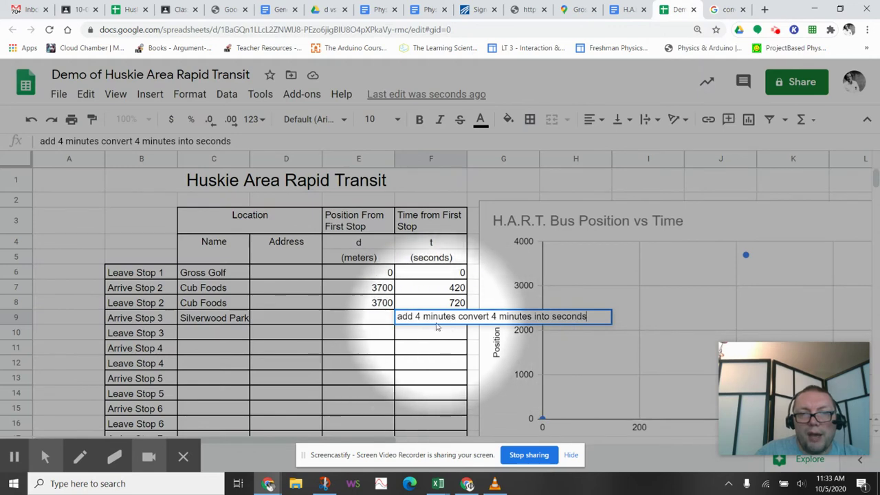
pyautogui.click(433, 317)
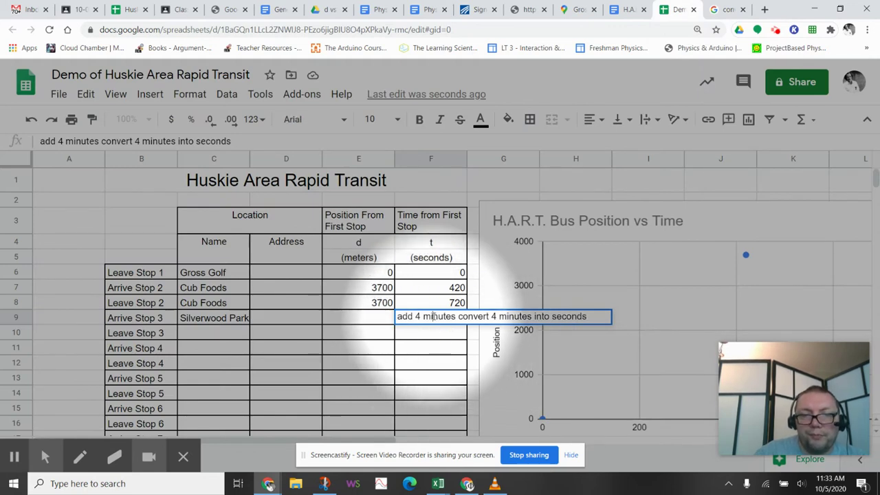
pyautogui.press('Delete')
pyautogui.press('Delete')
pyautogui.press('Delete')
pyautogui.press('Delete')
pyautogui.press('Delete')
pyautogui.press('Delete')
pyautogui.press('Delete')
pyautogui.press('Delete')
pyautogui.press('Delete')
pyautogui.press('Delete')
pyautogui.press('Delete')
pyautogui.press('Delete')
pyautogui.press('Delete')
pyautogui.press('Delete')
pyautogui.press('Delete')
pyautogui.press('Delete')
pyautogui.press('Delete')
pyautogui.press('Delete')
pyautogui.press('Delete')
pyautogui.press('Delete')
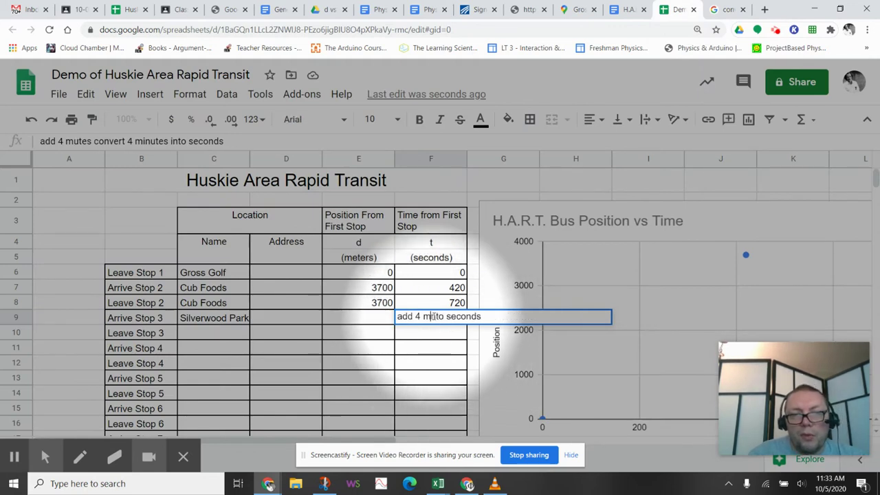
pyautogui.press('Delete')
pyautogui.press('Delete')
pyautogui.press('Delete')
pyautogui.press('Delete')
pyautogui.press('Delete')
pyautogui.press('Delete')
pyautogui.press('Delete')
pyautogui.press('Delete')
pyautogui.press('Delete')
pyautogui.press('Delete')
pyautogui.press('Delete')
pyautogui.press('BackSpace')
pyautogui.press('BackSpace')
pyautogui.press('BackSpace')
pyautogui.press('BackSpace')
pyautogui.press('BackSpace')
pyautogui.press('BackSpace')
pyautogui.press('BackSpace')
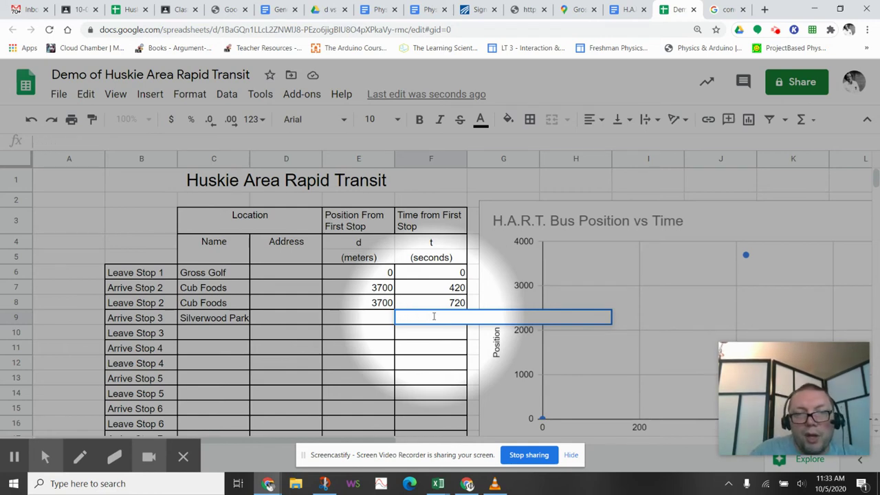
pyautogui.write('=')
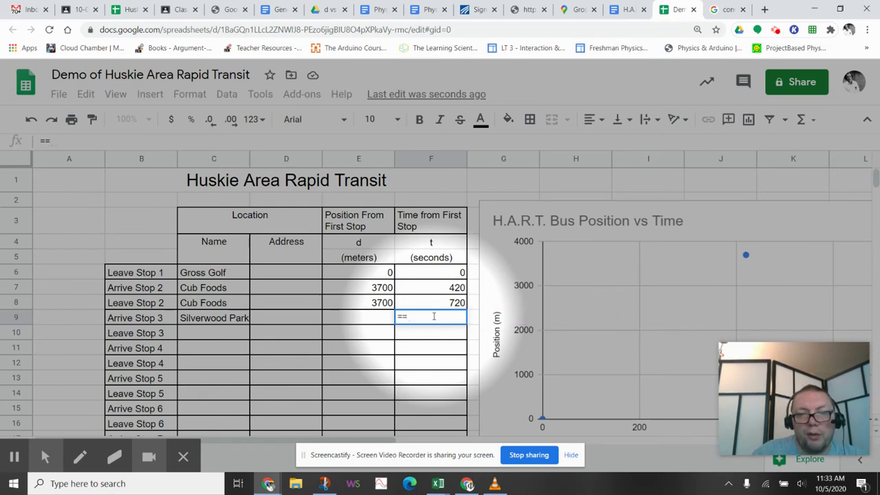
pyautogui.write('240')
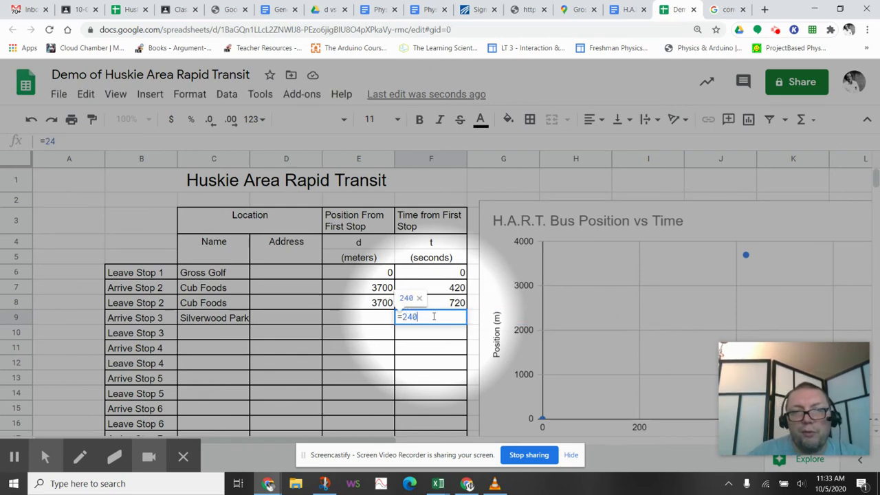
pyautogui.write('+720')
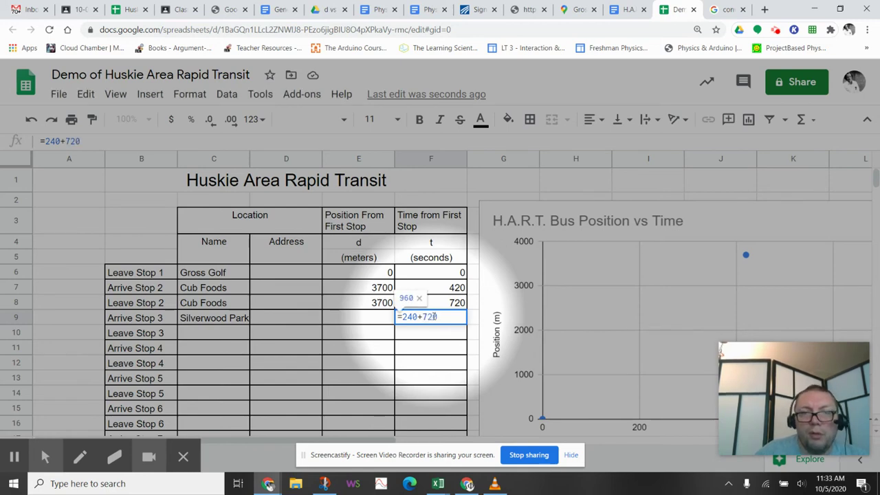
pyautogui.press('Return')
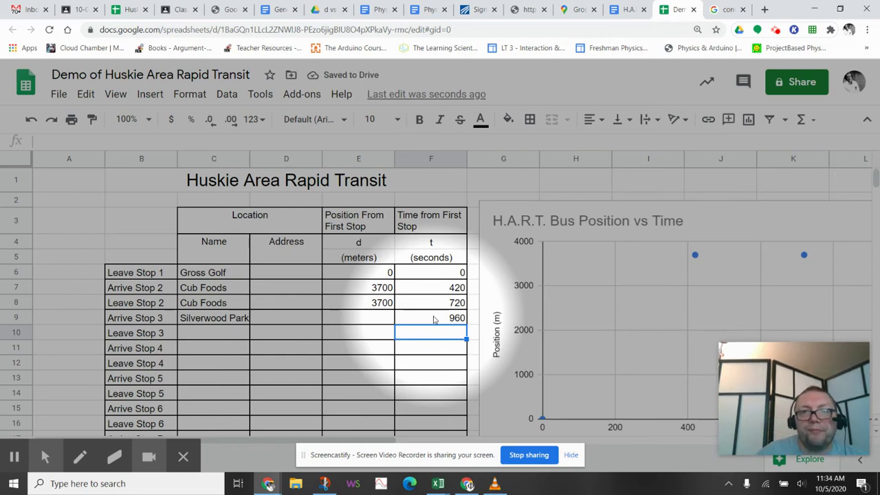
# Step: Check the Arrive Stop 3 time by adding 720 + 240 in the Calculator app, and close the calculator
pyautogui.click(364, 320)
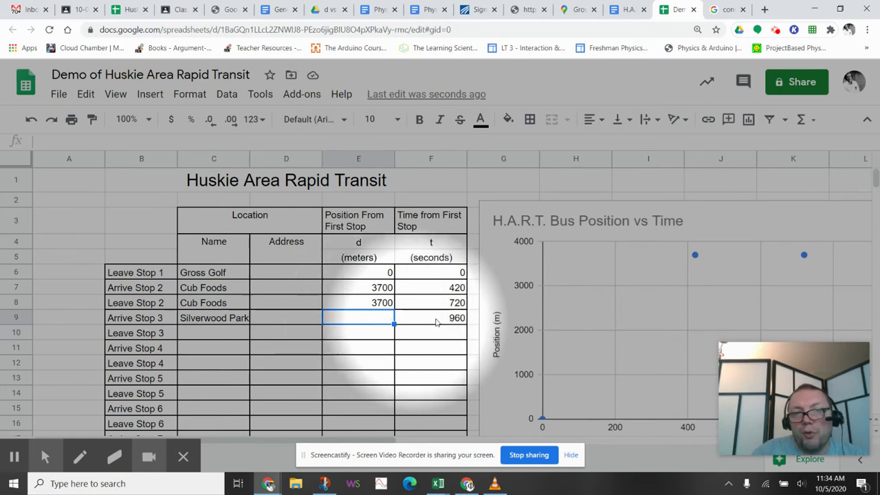
pyautogui.click(440, 323)
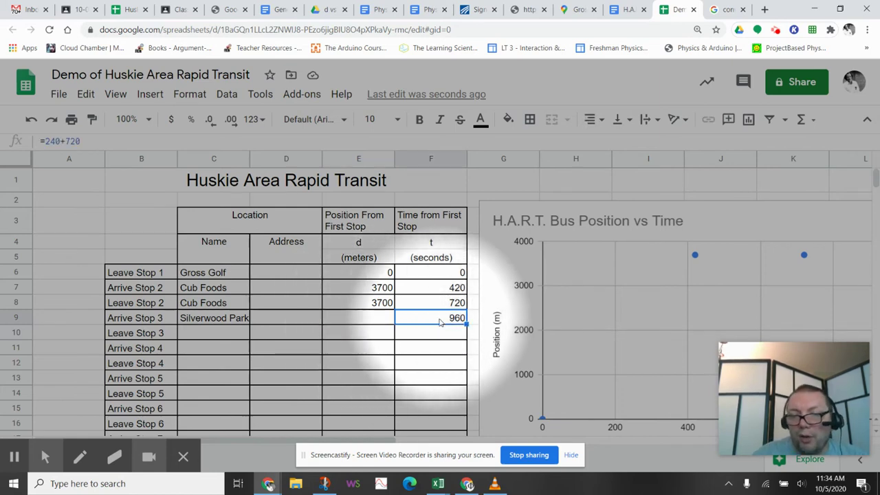
pyautogui.press('XF86Calculator')
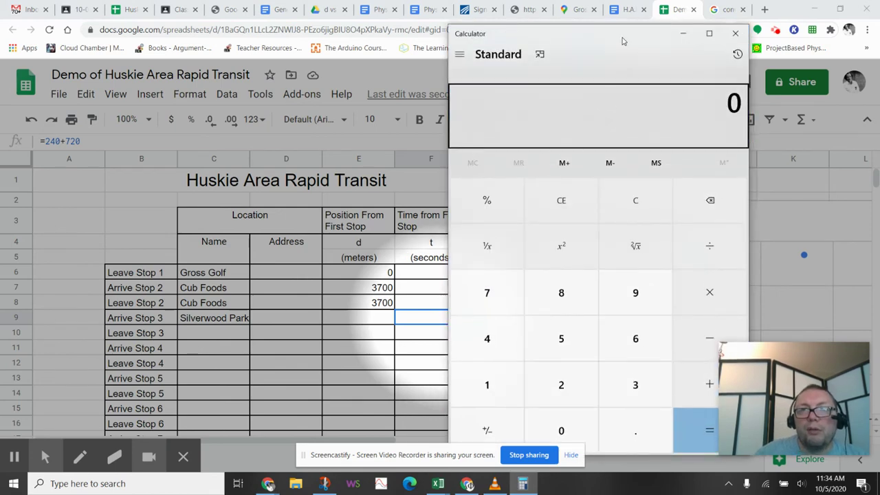
pyautogui.moveTo(621, 40); pyautogui.dragTo(710, 39)
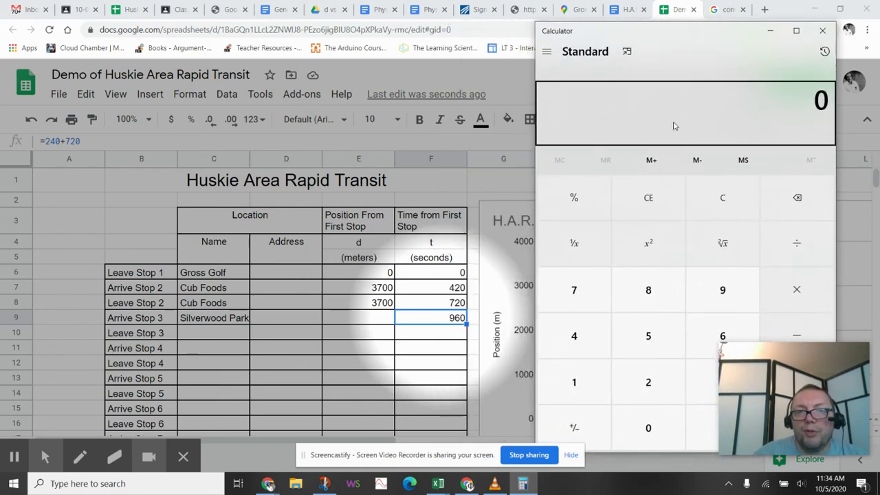
pyautogui.write('720 + 240')
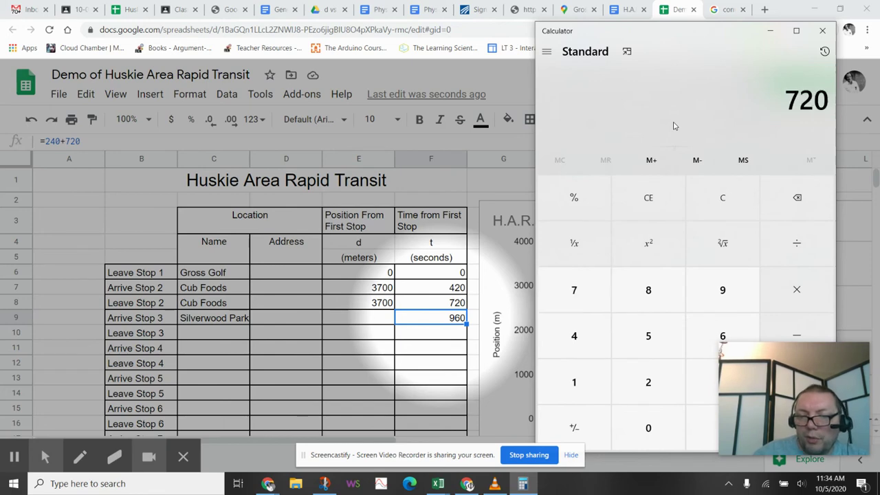
pyautogui.press('Return')
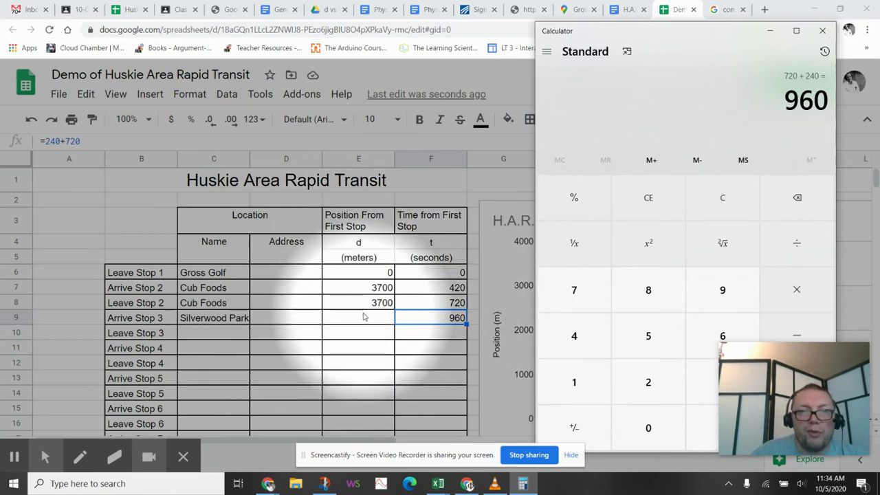
pyautogui.click(822, 31)
# Step: Look up the Cub Foods to Silverwood Park distance in the directions document and return to the Arrive Stop 3 position cell
pyautogui.click(620, 9)
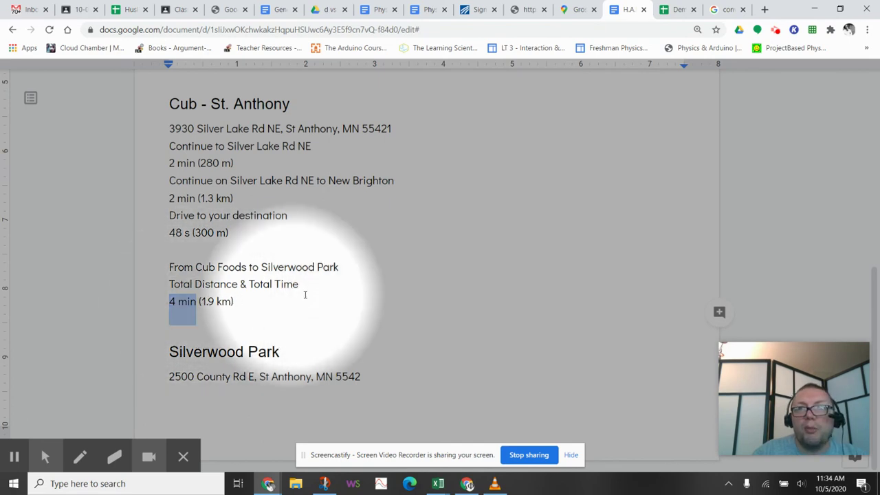
pyautogui.click(678, 10)
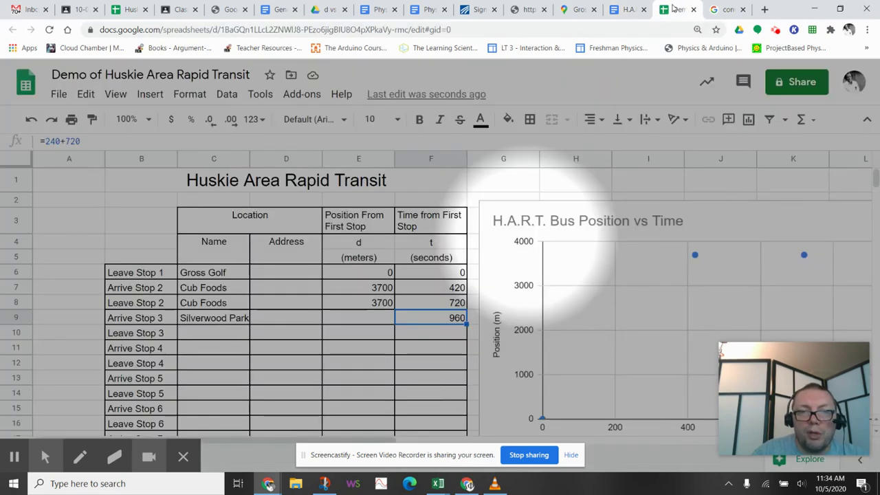
pyautogui.click(362, 321)
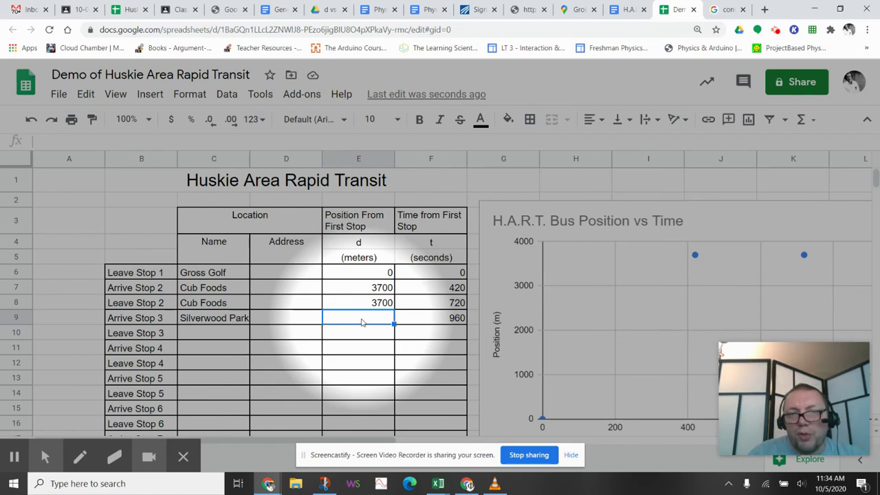
pyautogui.write('add')
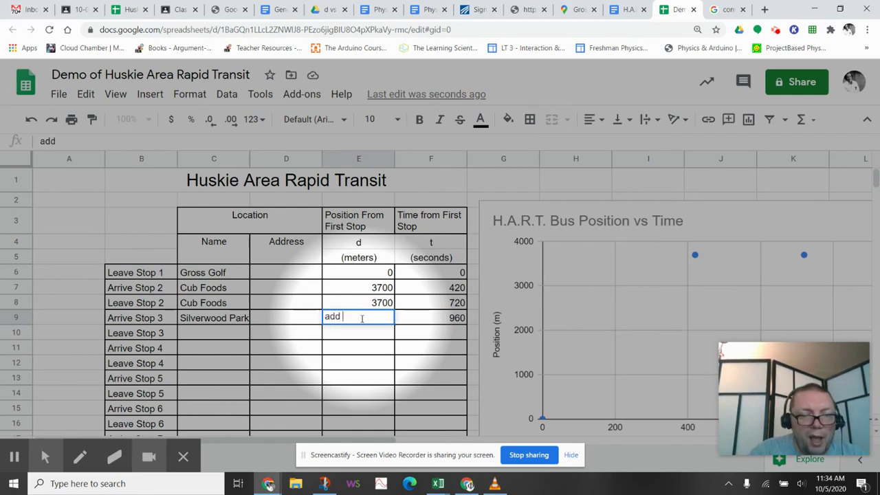
pyautogui.write(' 1')
pyautogui.press('BackSpace')
pyautogui.press('BackSpace')
pyautogui.press('BackSpace')
pyautogui.press('BackSpace')
pyautogui.press('BackSpace')
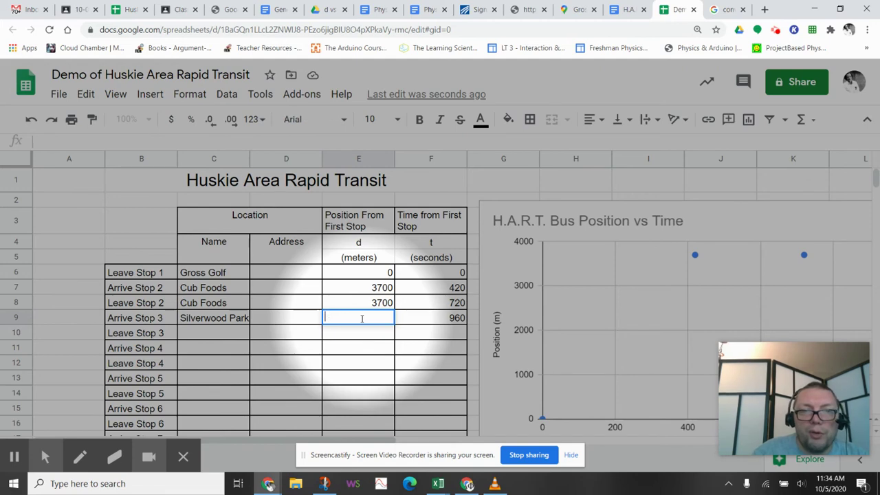
# Step: Write the note "change 1.9km to meters. then add to 3700m" in the Arrive Stop 3 position cell
pyautogui.write('change ')
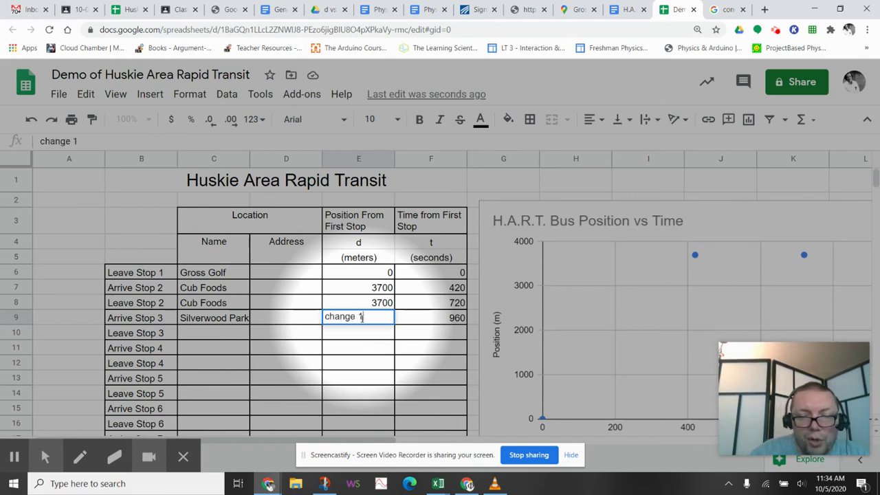
pyautogui.write('1.9km to')
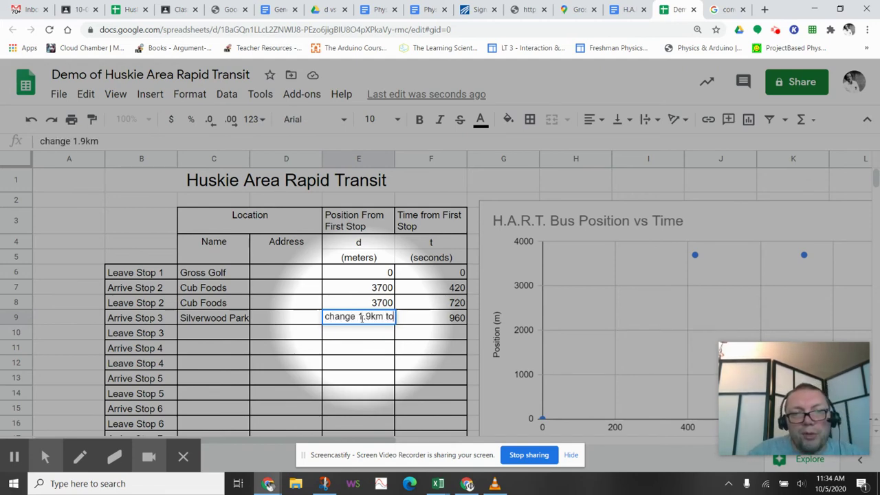
pyautogui.write(' meters. ')
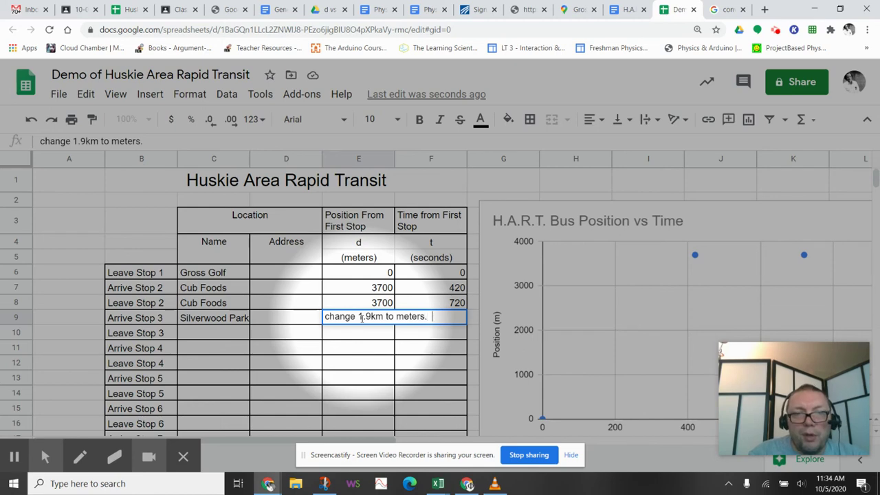
pyautogui.write(' then add to 3700m')
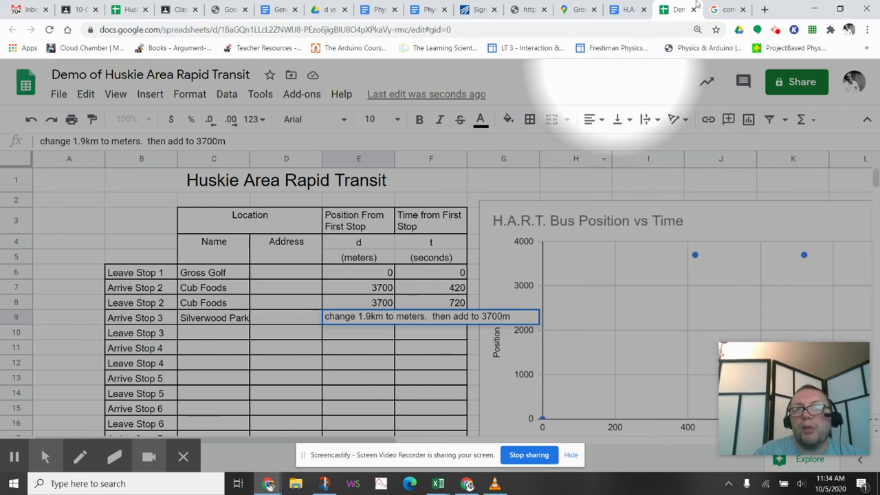
# Step: Switch to the Google unit converter, change its category to Length, and set the source unit to Kilometer
pyautogui.click(719, 11)
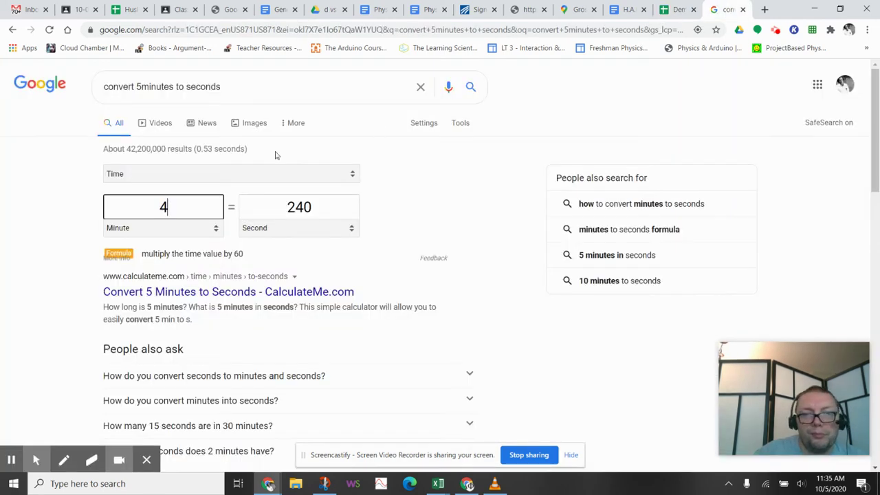
pyautogui.press('BackSpace')
pyautogui.write('1.9')
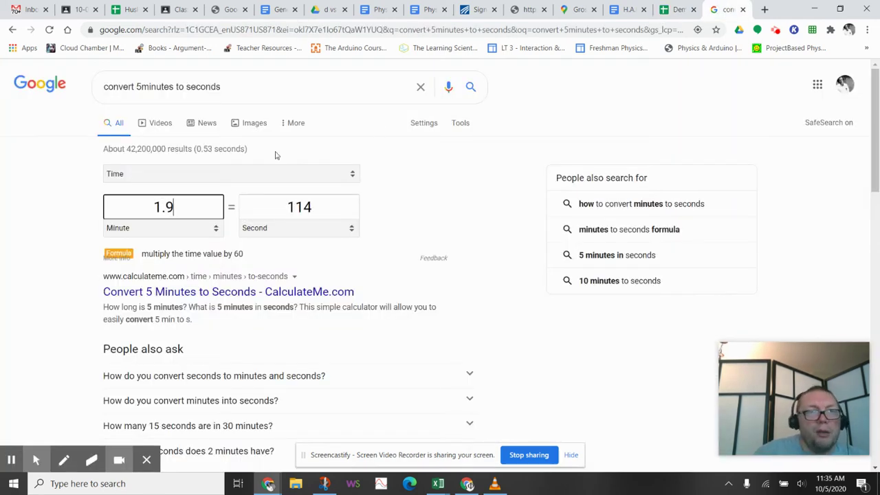
pyautogui.click(211, 228)
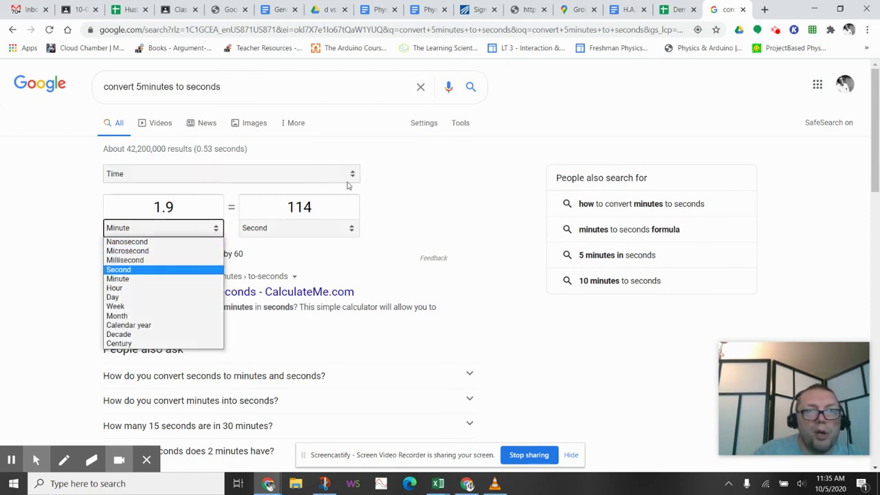
pyautogui.click(352, 176)
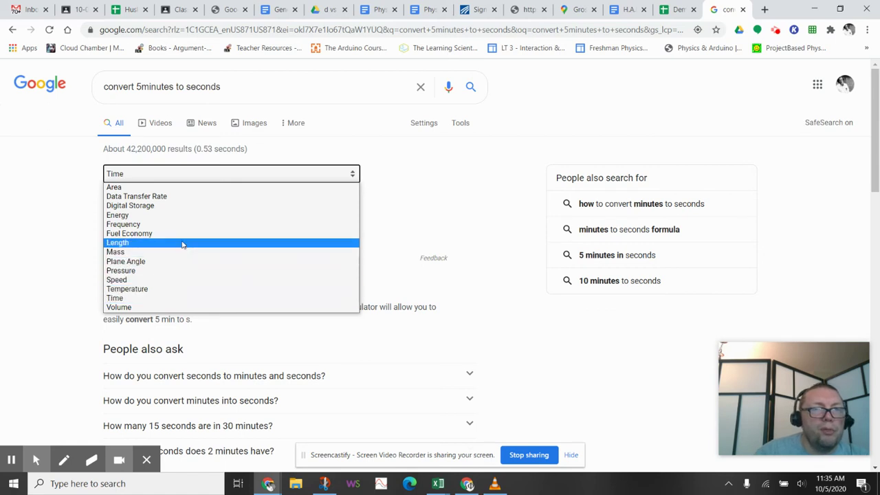
pyautogui.click(183, 243)
pyautogui.click(218, 230)
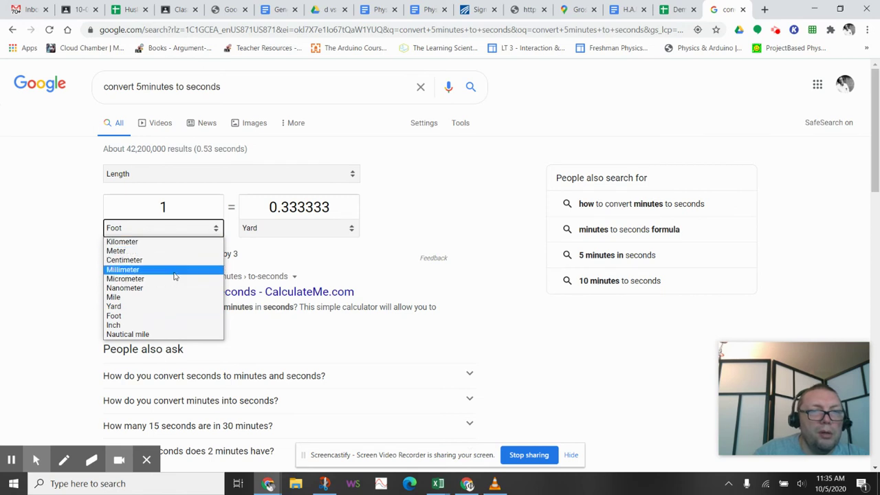
pyautogui.click(170, 241)
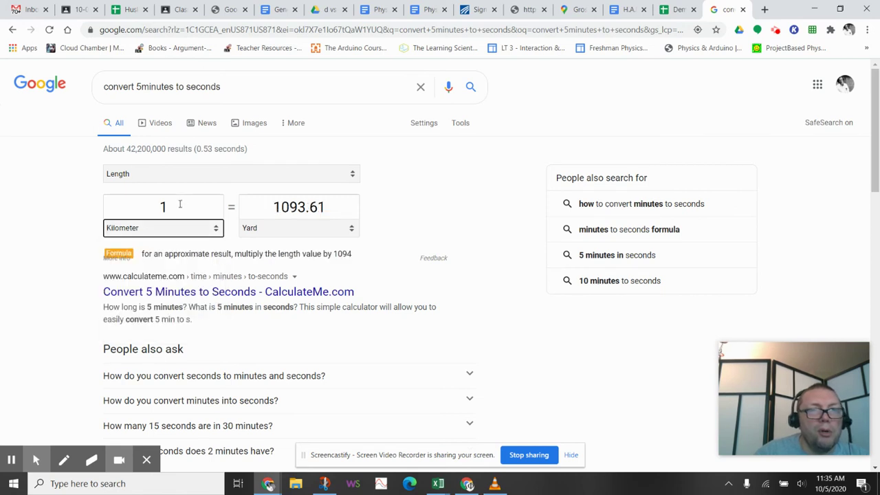
# Step: Convert 1.9 kilometers to meters
pyautogui.click(179, 204)
pyautogui.write('1.9')
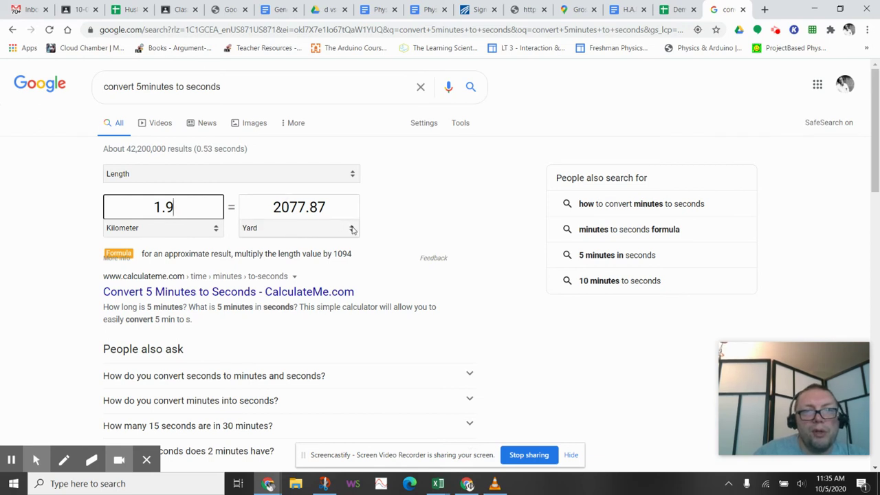
pyautogui.click(352, 228)
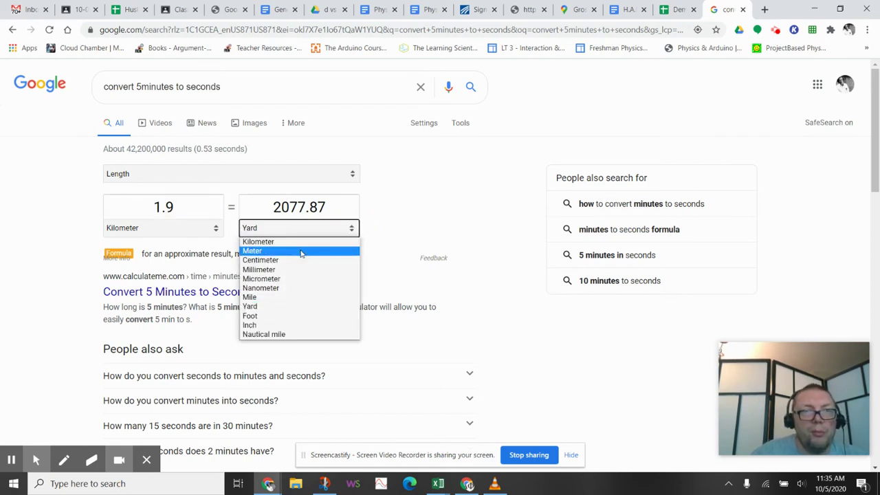
pyautogui.click(300, 251)
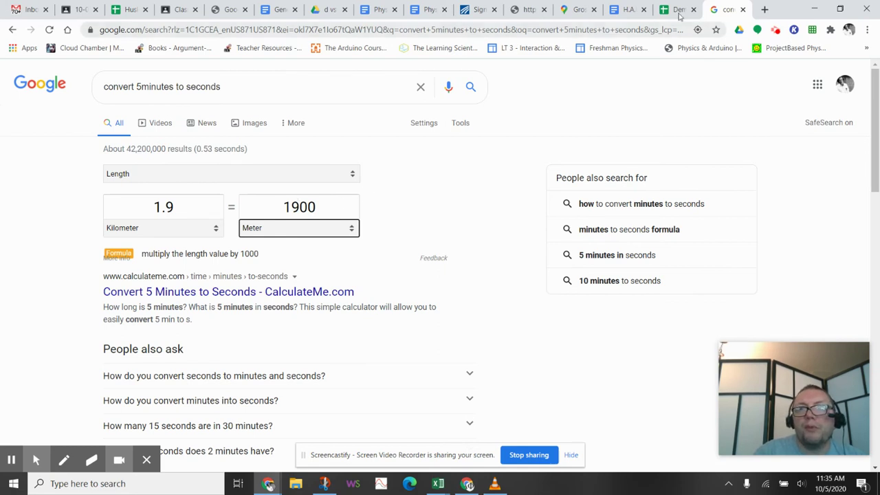
# Step: Switch back to the bus spreadsheet and replace the note in the Arrive Stop 3 position cell with the formula =1900+3700
pyautogui.click(678, 11)
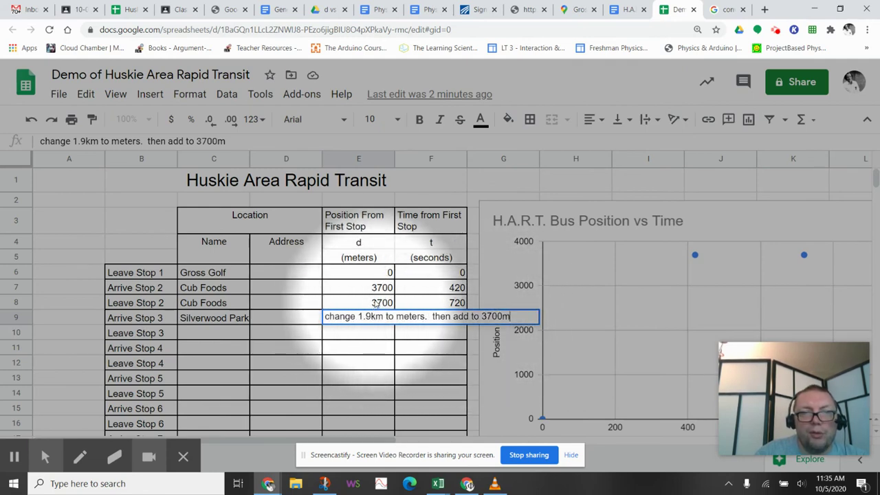
pyautogui.click(355, 315)
pyautogui.hotkey('ctrl', 'a')
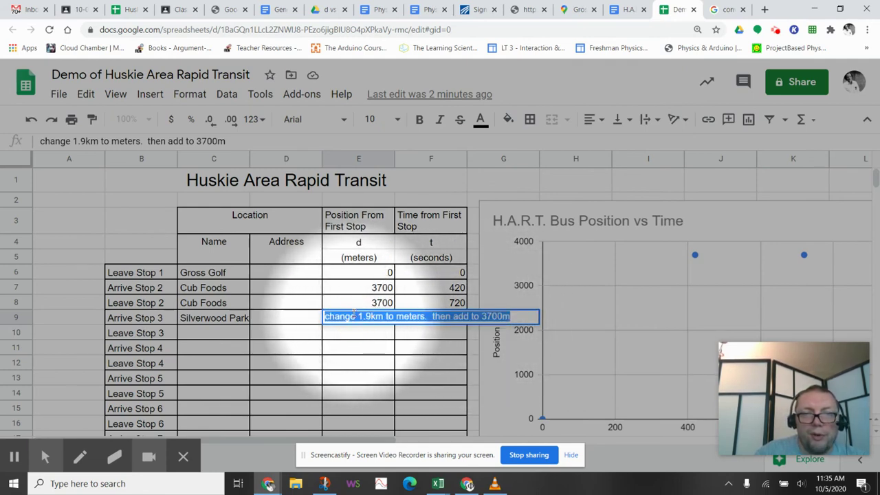
pyautogui.press('BackSpace')
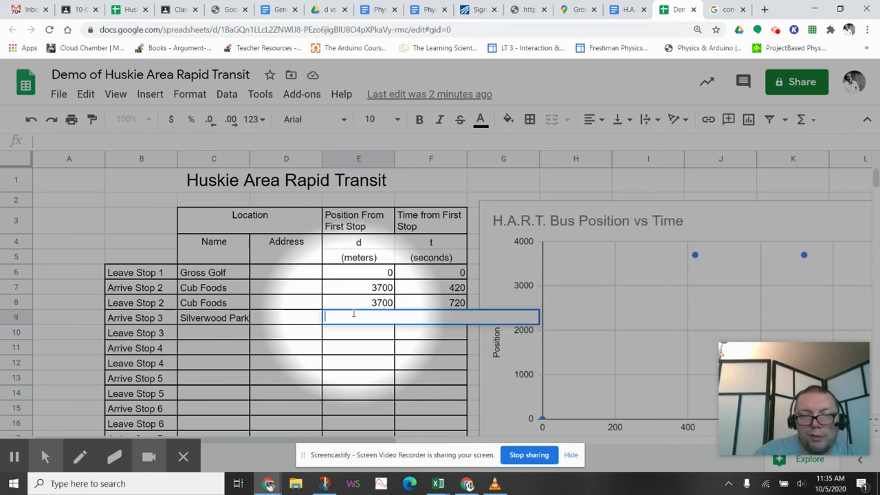
pyautogui.write('=')
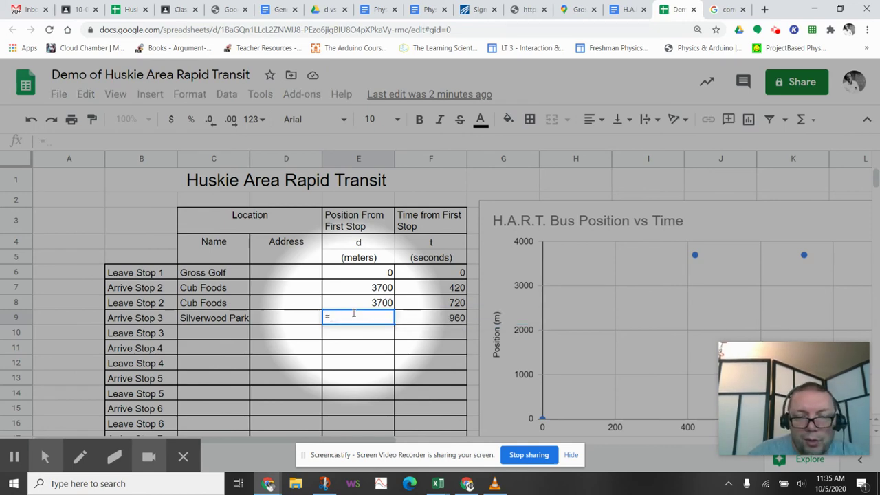
pyautogui.write('1900')
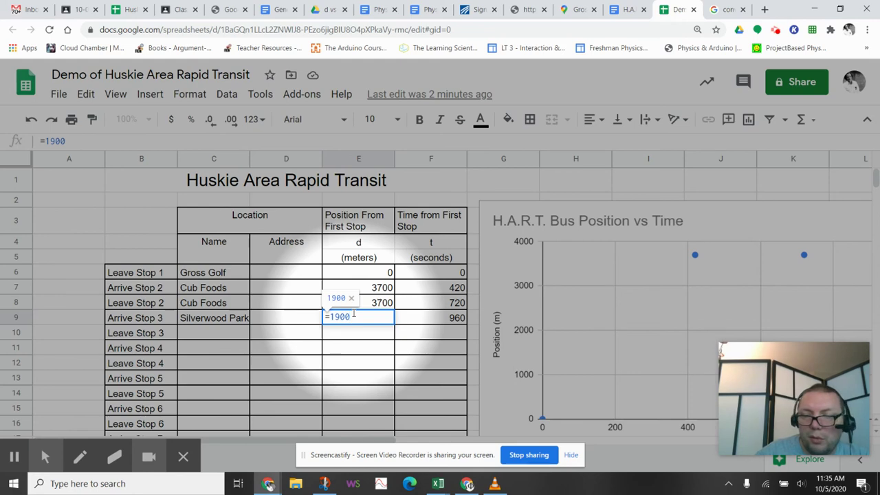
pyautogui.write('+3')
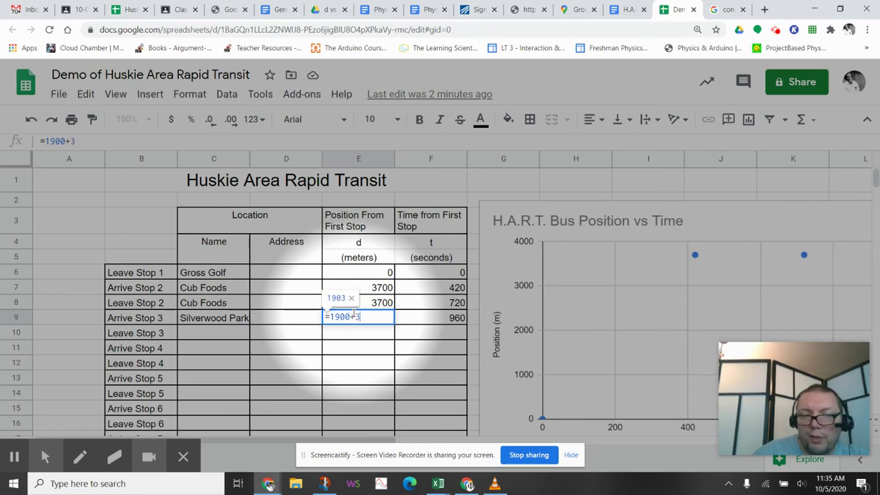
pyautogui.write('700')
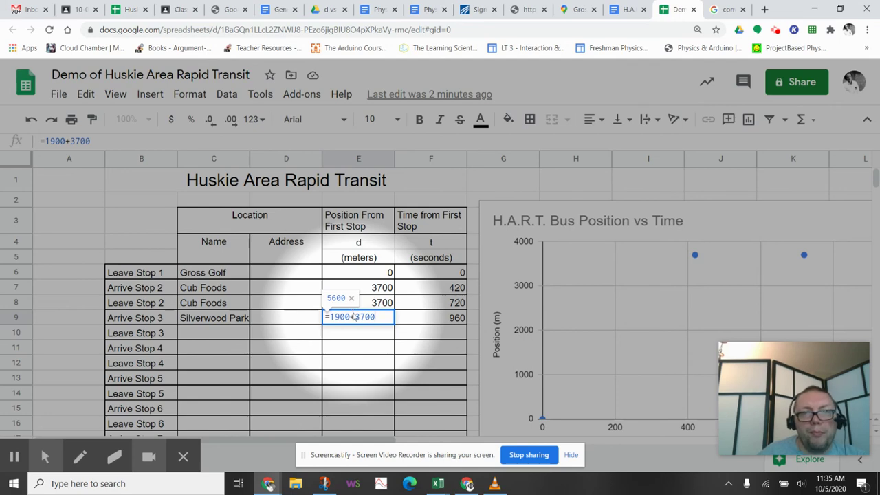
pyautogui.press('Return')
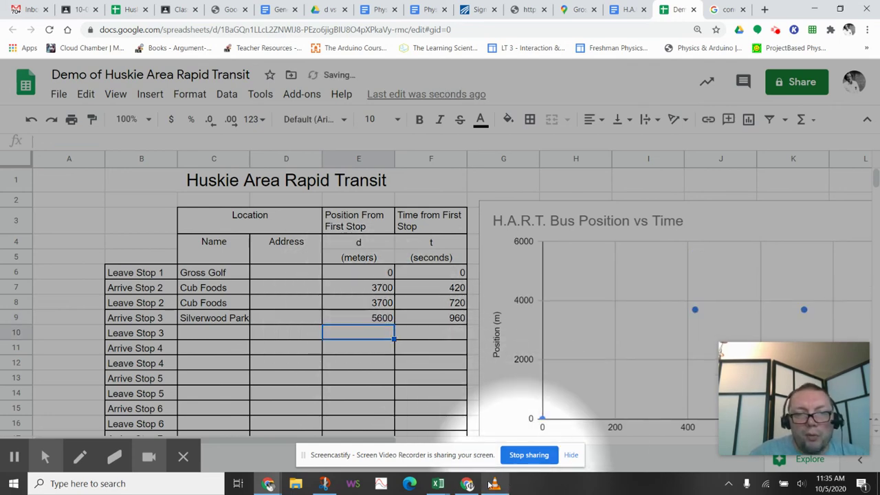
# Step: Open the Windows Calculator and add 1900 and 3700 to check the Arrive Stop 3 position
pyautogui.moveTo(501, 476)
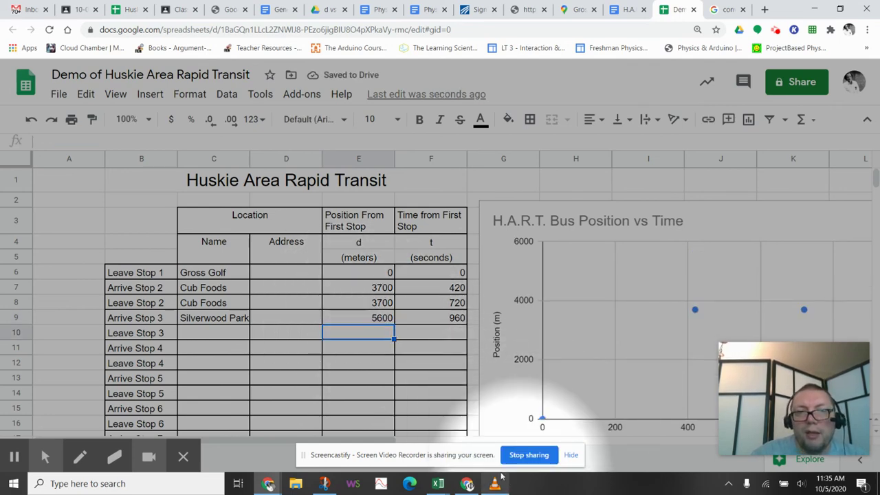
pyautogui.press('XF86Calculator')
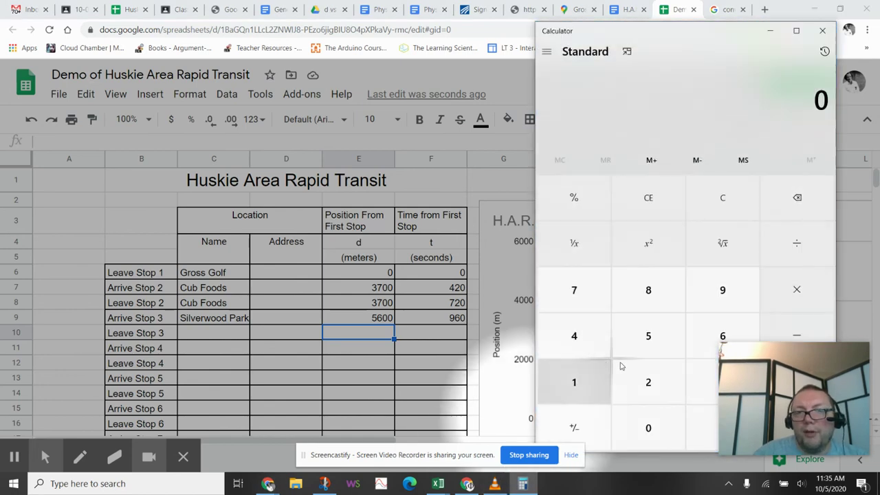
pyautogui.click(574, 382)
pyautogui.click(722, 291)
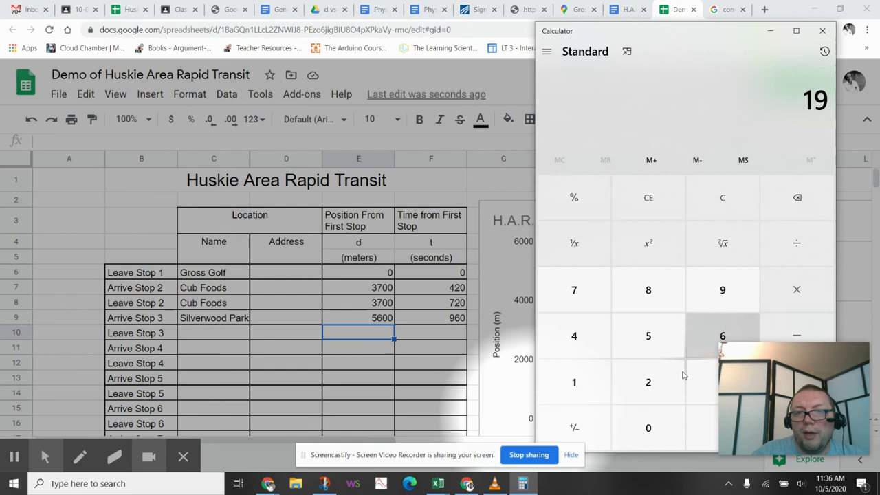
pyautogui.click(661, 429)
pyautogui.click(661, 429)
pyautogui.press('+')
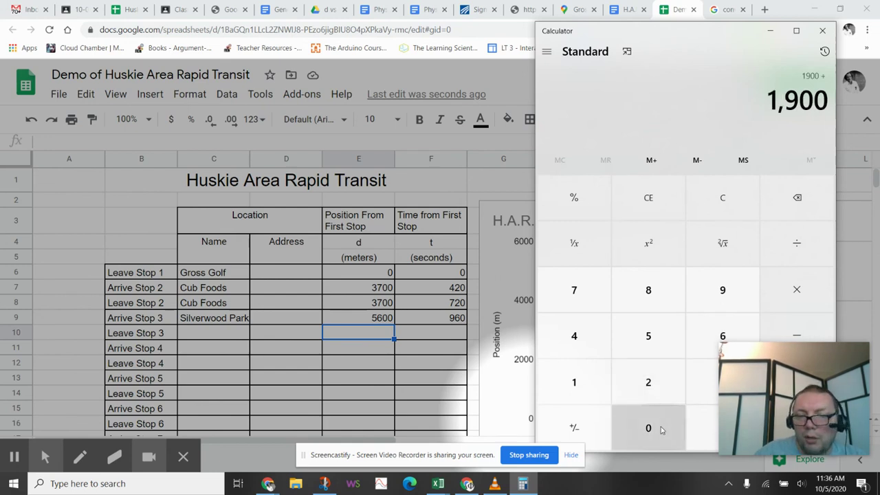
pyautogui.press('3')
pyautogui.press('7')
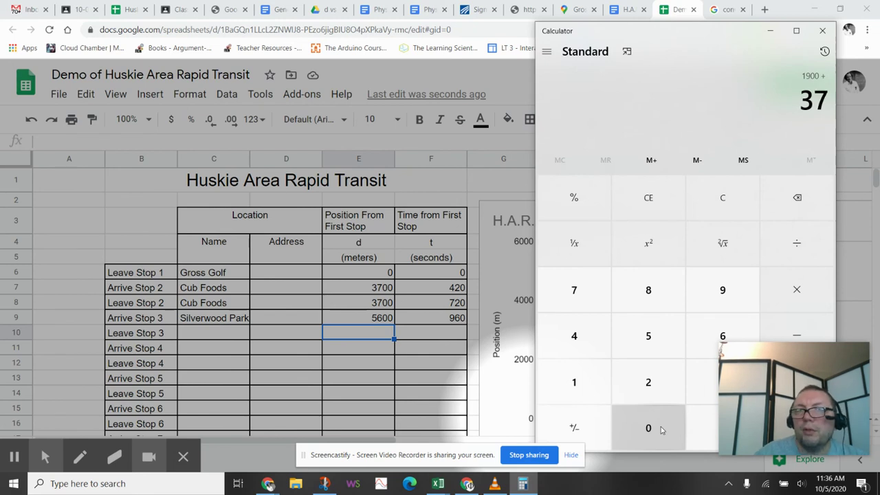
pyautogui.press('0')
pyautogui.press('0')
pyautogui.press('Return')
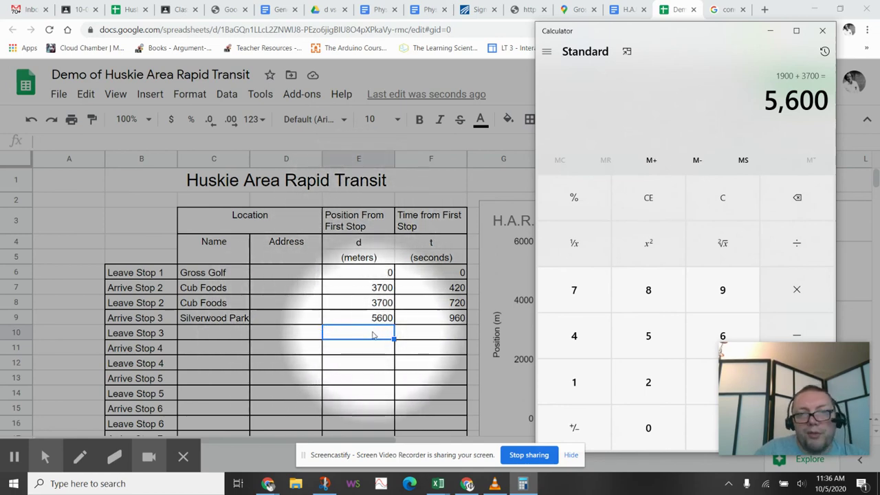
# Step: Return to the spreadsheet and enter 5600 as the Leave Stop 3 position in meters
pyautogui.click(373, 334)
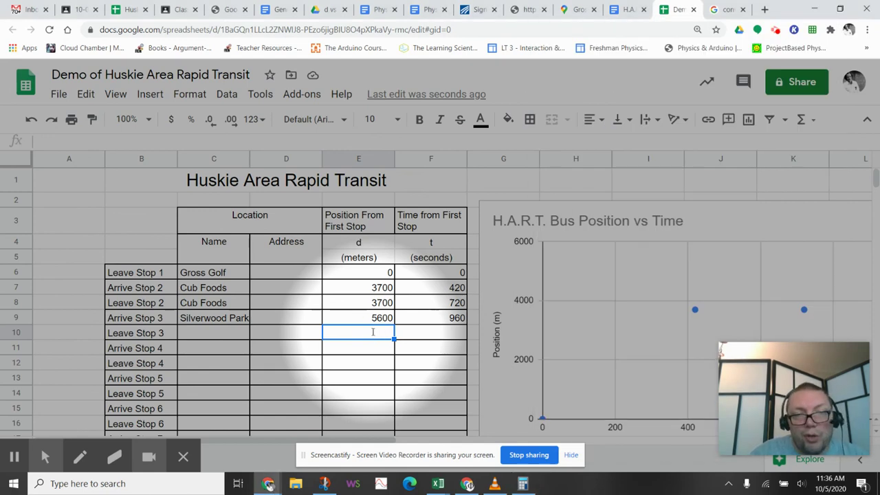
pyautogui.write('5600')
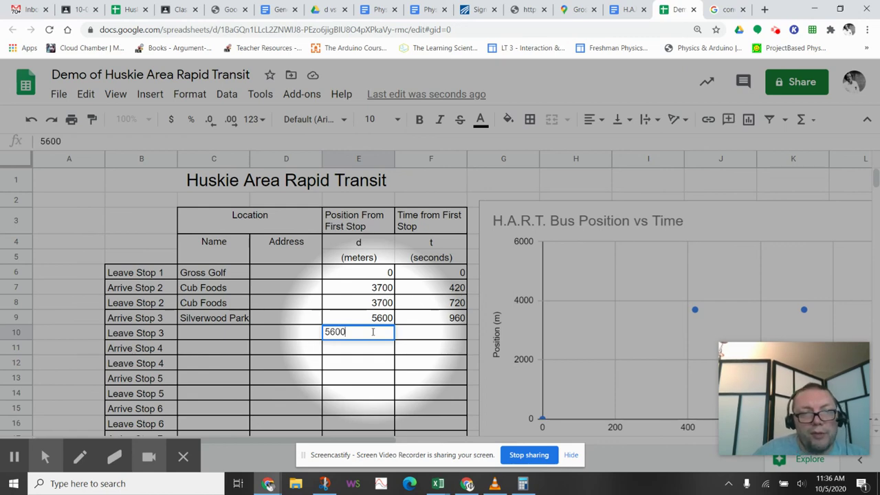
pyautogui.press('Tab')
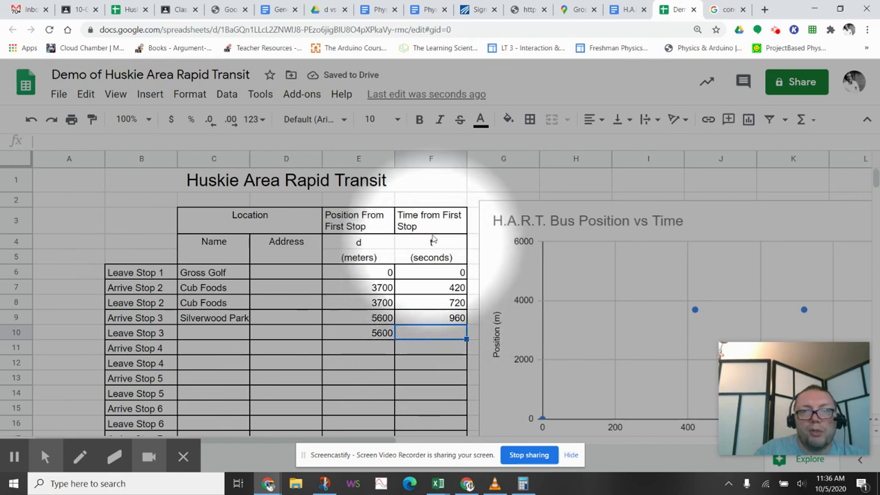
# Step: Enter the formula =960+300 in the Leave Stop 3 time cell
pyautogui.write('=')
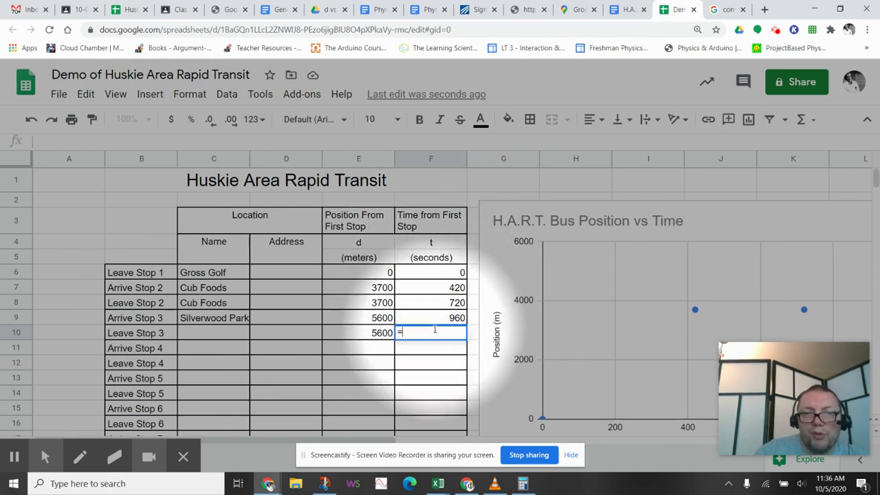
pyautogui.write('960')
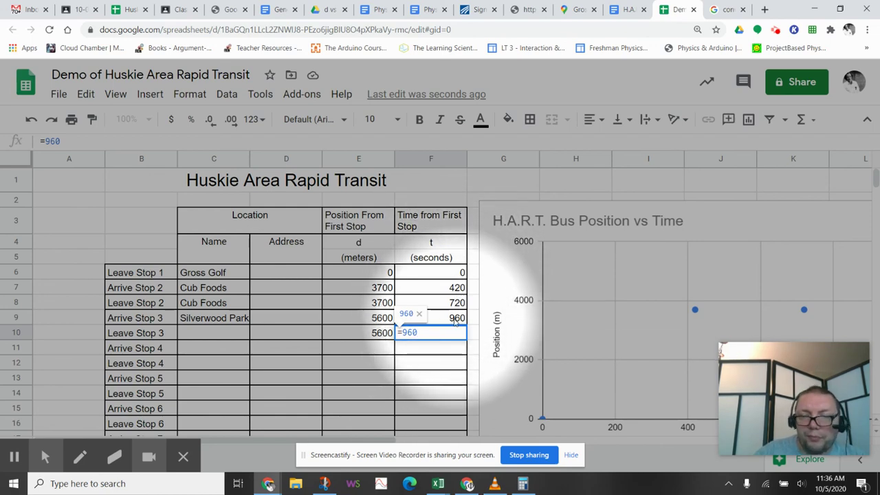
pyautogui.write('+')
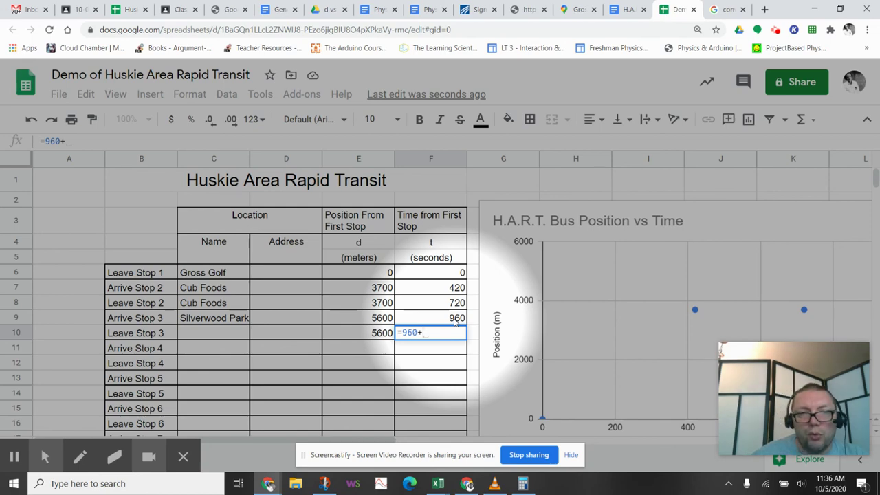
pyautogui.write('300')
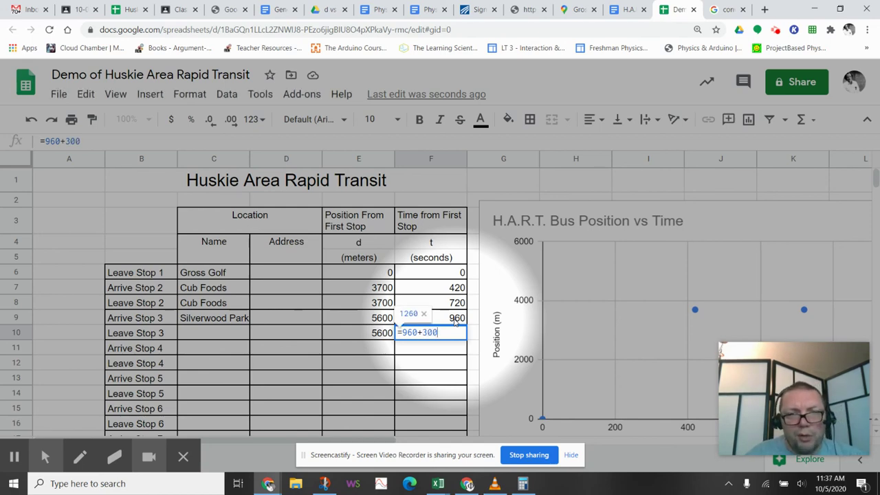
pyautogui.press('Return')
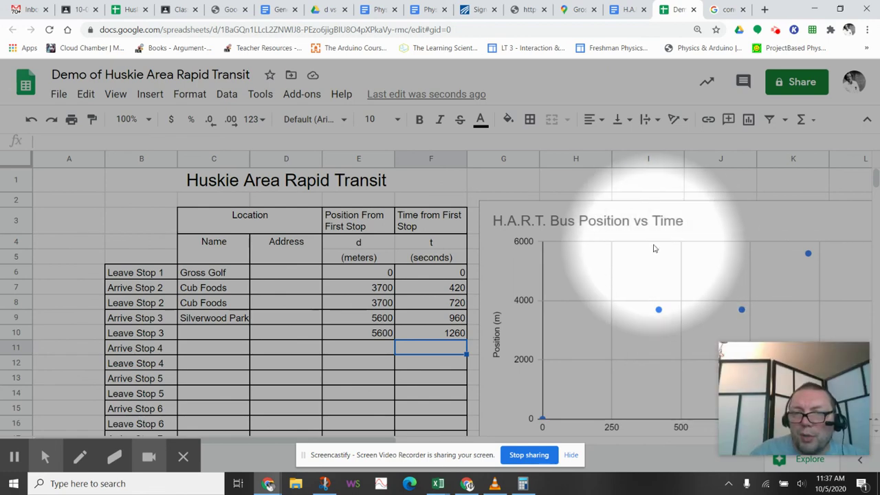
pyautogui.moveTo(750, 365)
pyautogui.moveTo(786, 369); pyautogui.dragTo(75, 150)
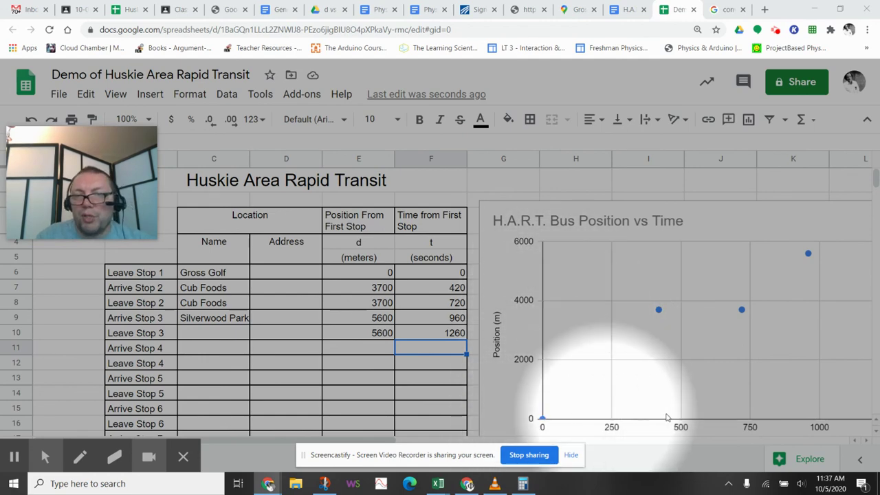
pyautogui.scroll(-2, 711, 413)
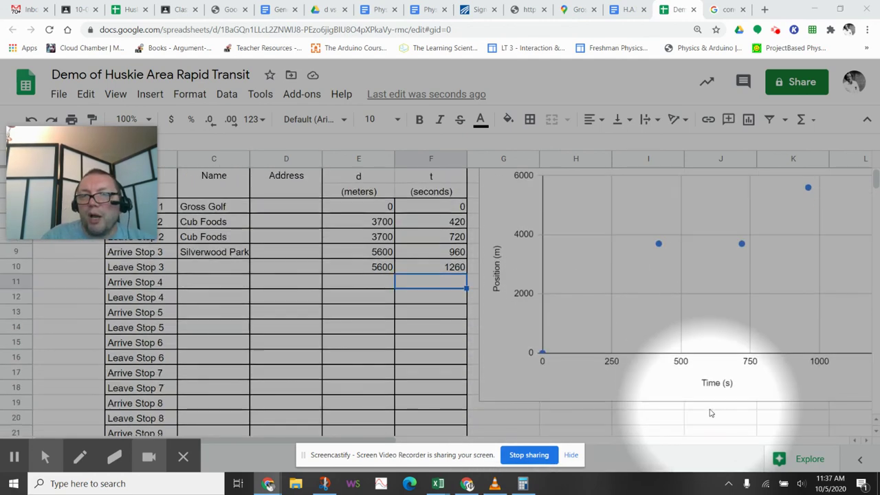